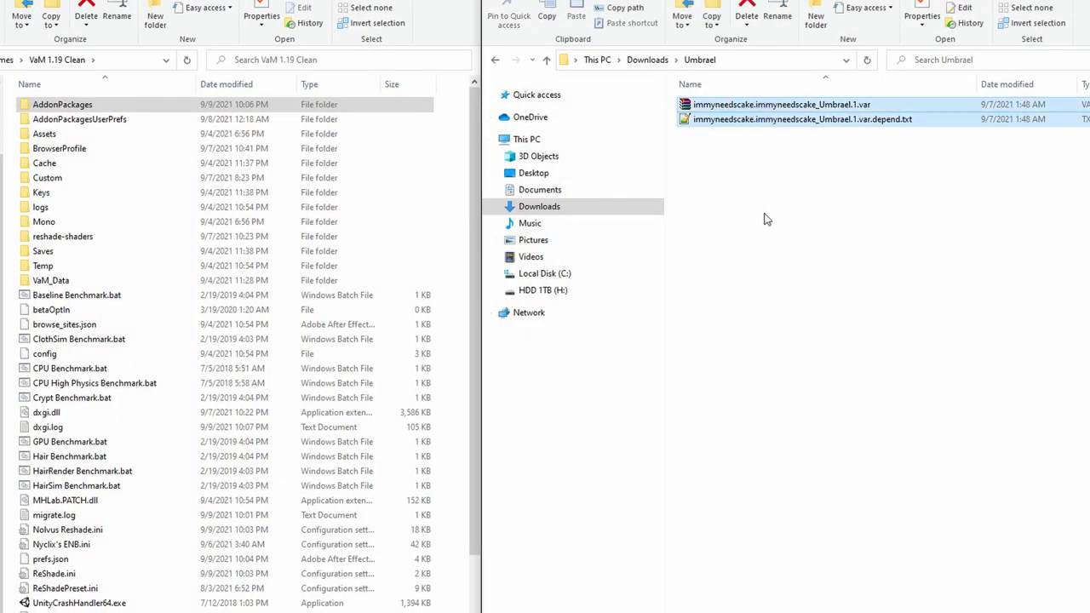
Move both Umbrael .var files from Downloads into AddonPackages, replacing the existing copies
double_click(118, 103)
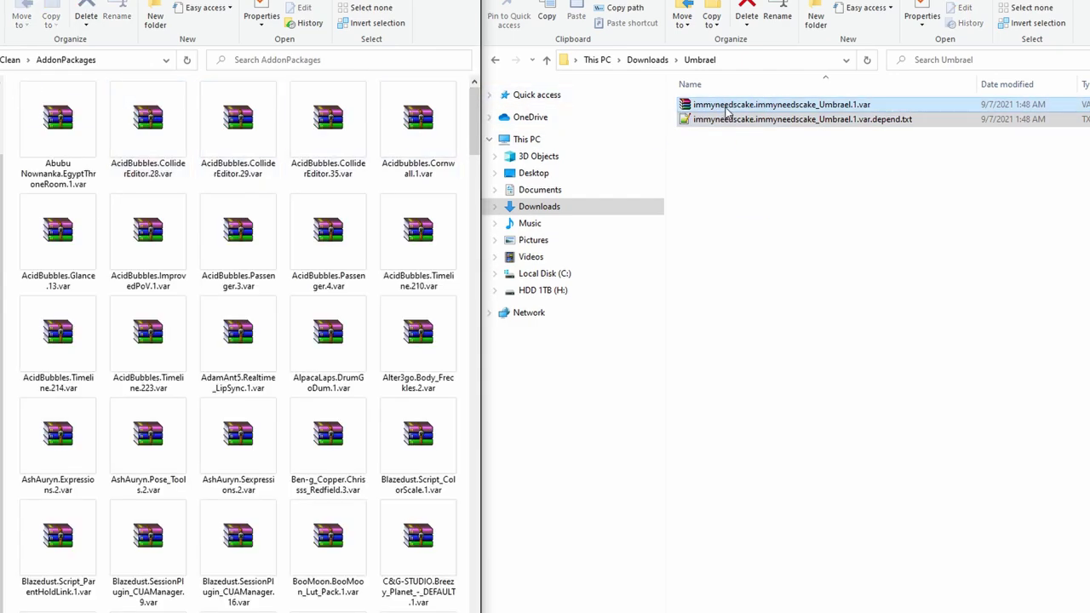
drag(726, 111, 16, 196)
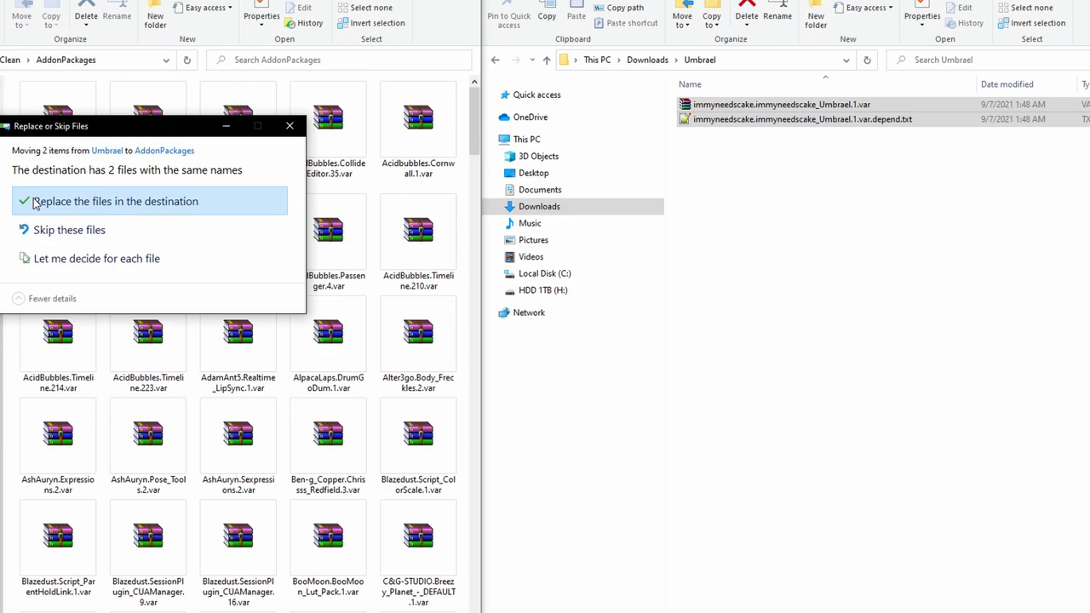
click(34, 202)
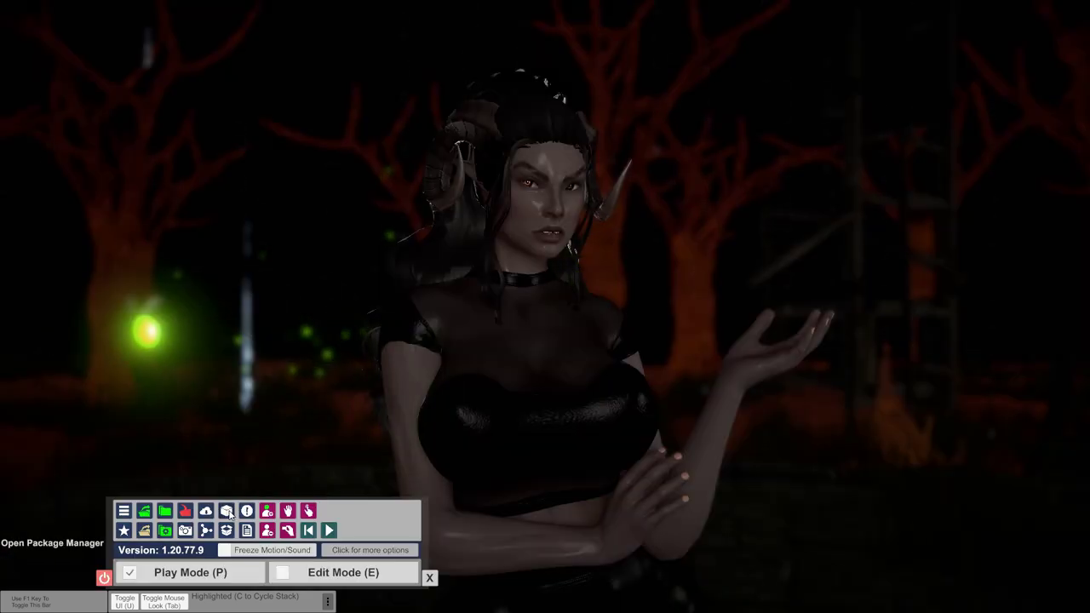
Download all missing Hub packages the scene references, then rescan installed packages
click(227, 512)
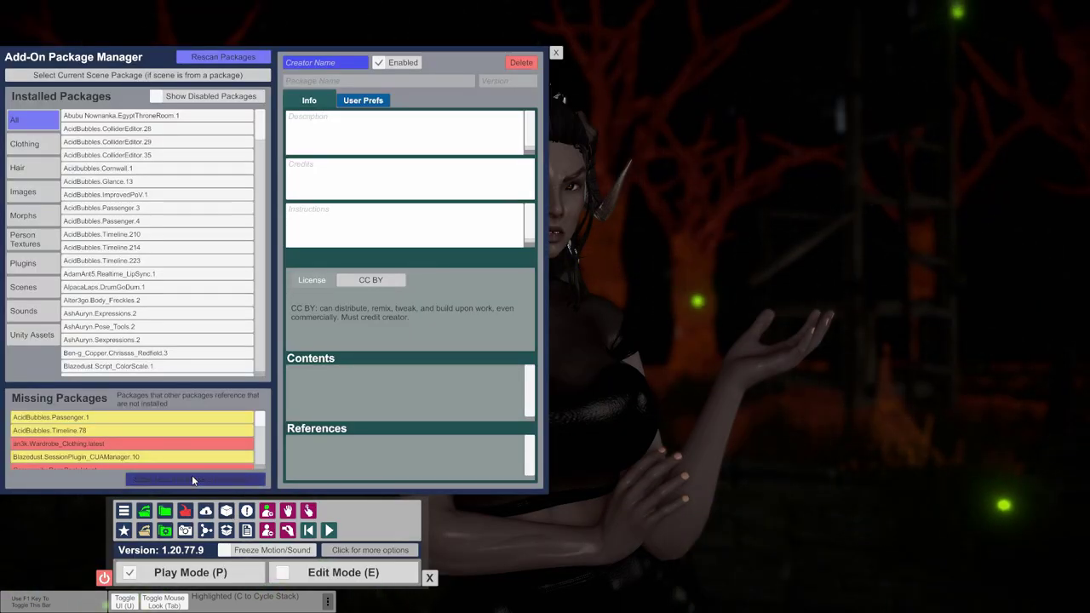
click(146, 477)
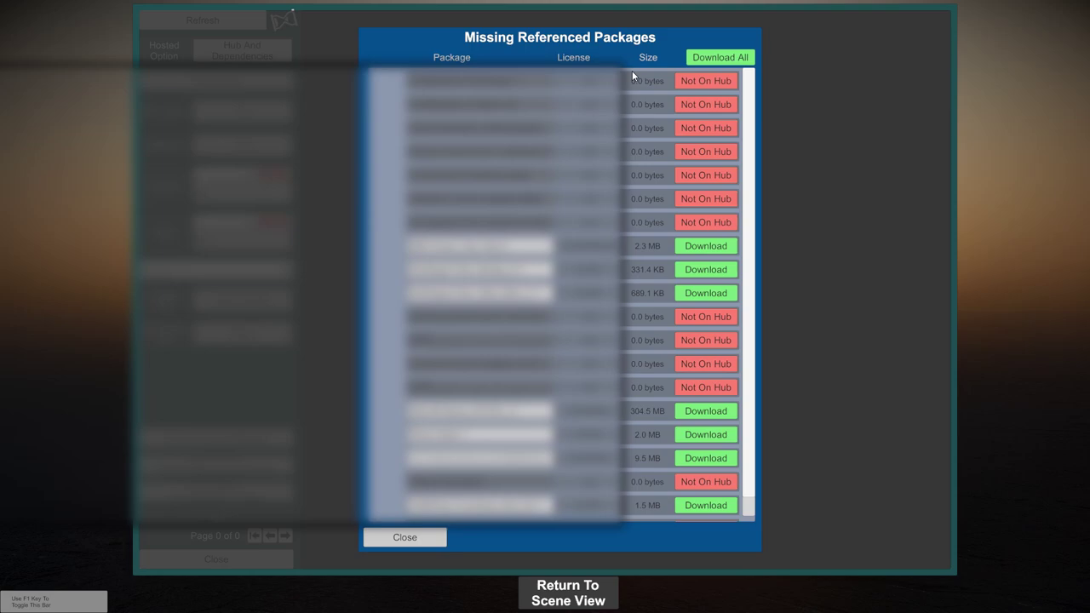
click(721, 57)
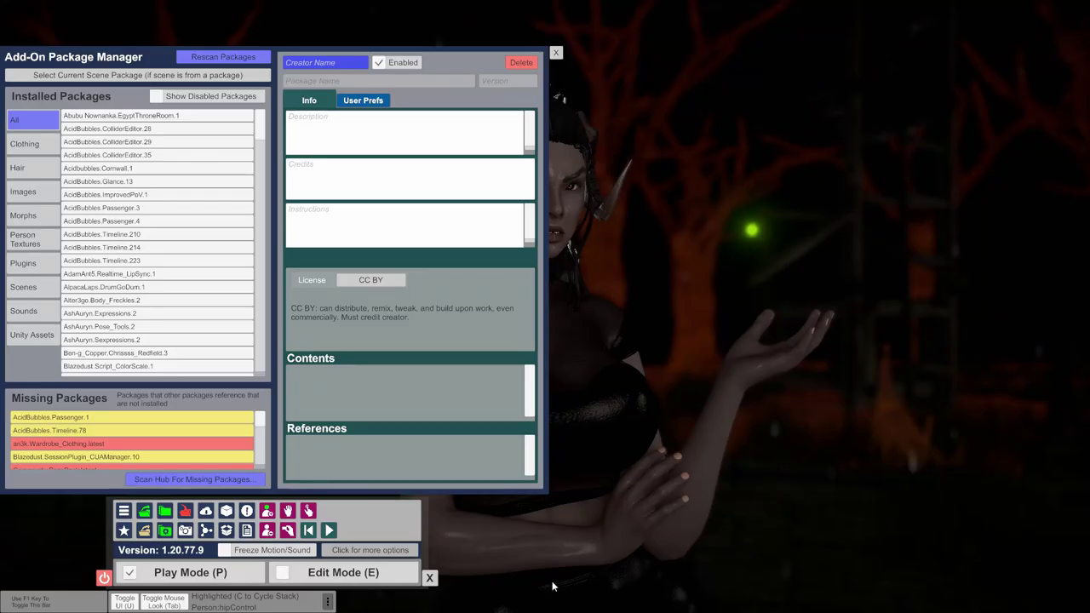
click(205, 58)
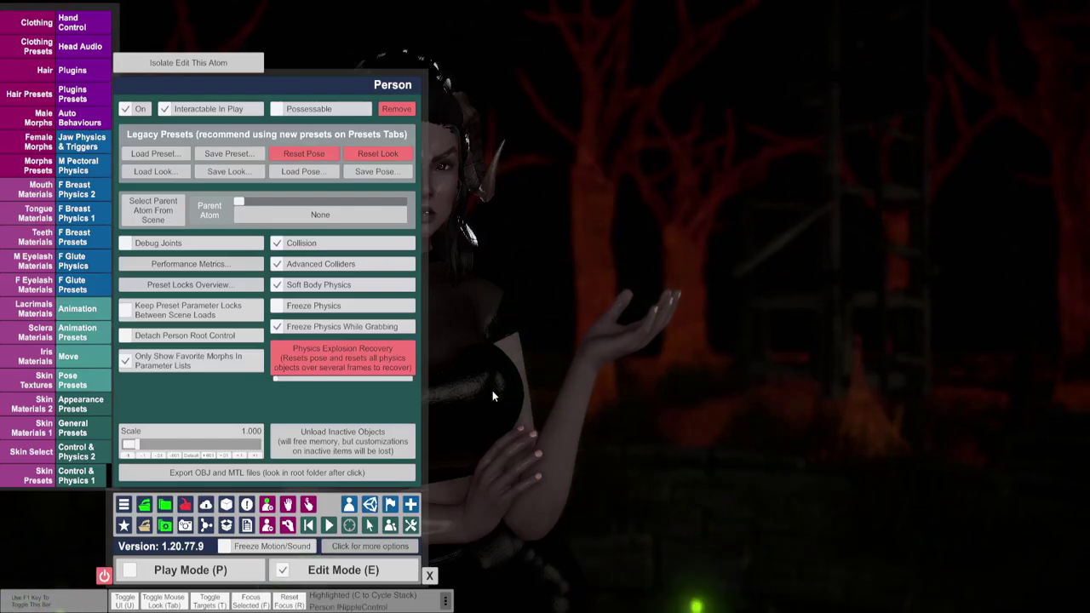
Add Blazedust's CUAManager as a session plugin from its ADD_ME.cslist file
click(369, 525)
click(73, 356)
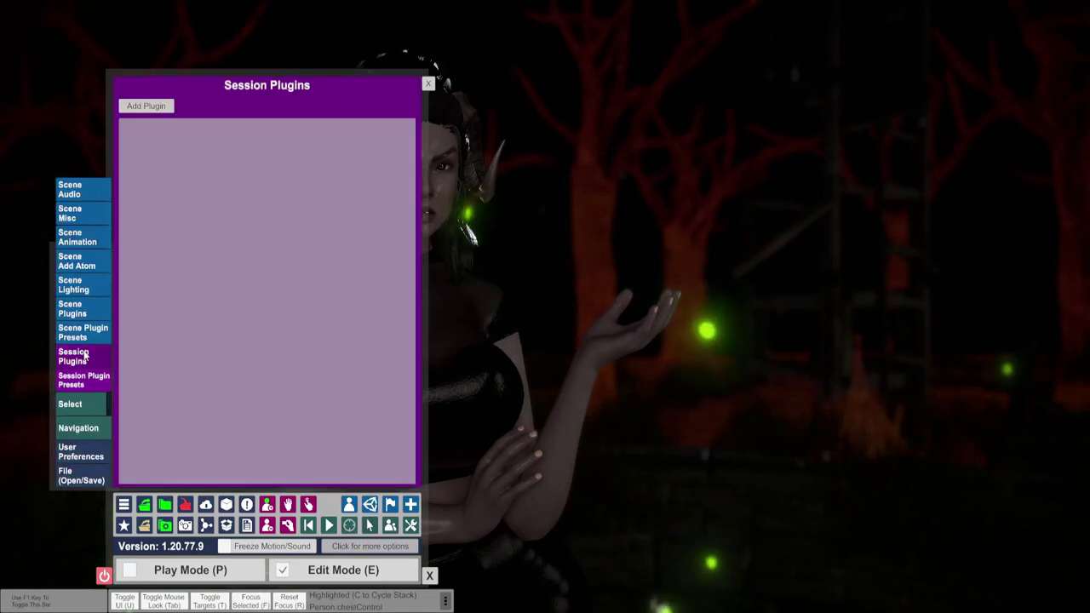
click(146, 107)
click(158, 133)
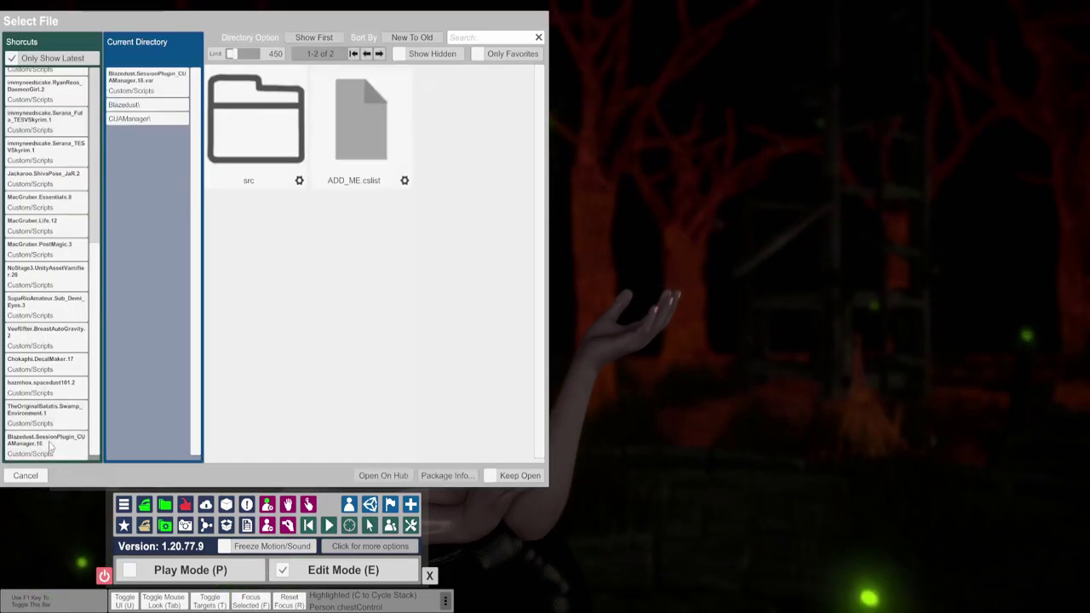
click(346, 146)
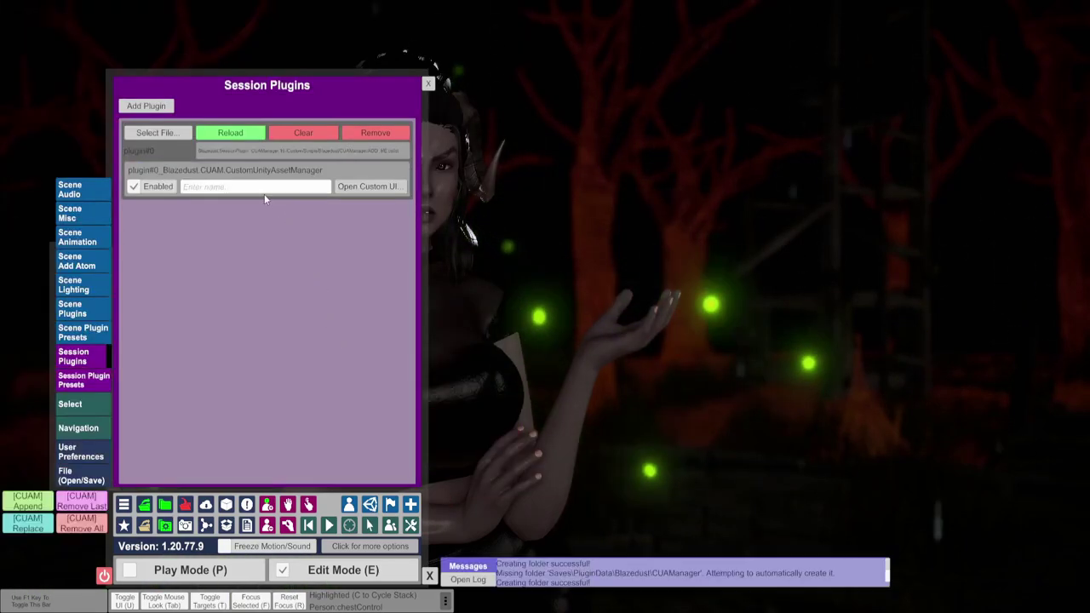
Save the character's linked assets as a CUAManager preset named 'umbrael'
click(375, 186)
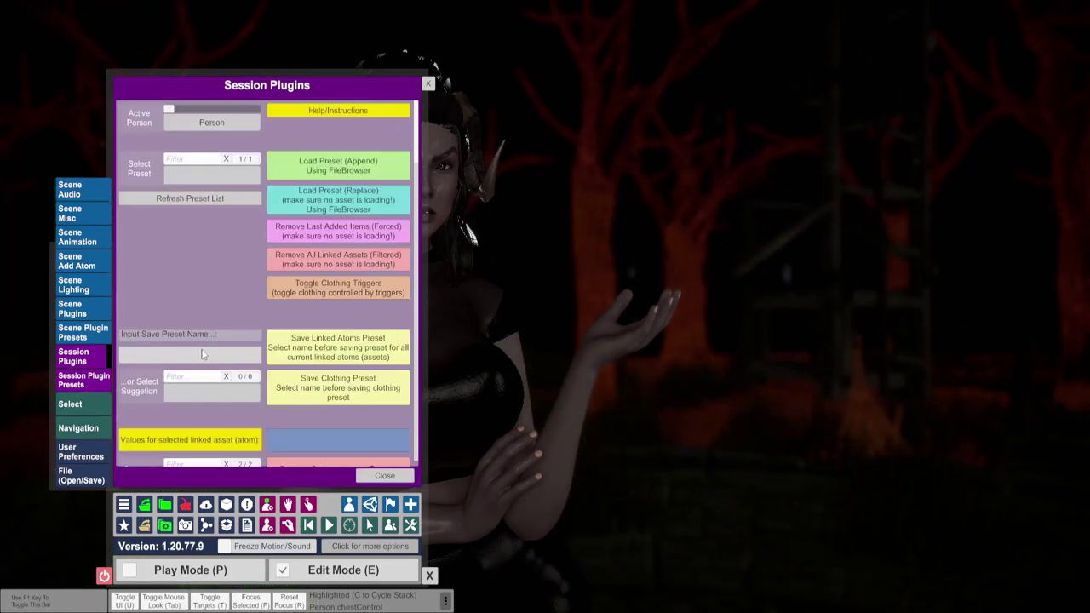
click(206, 352)
text(u)
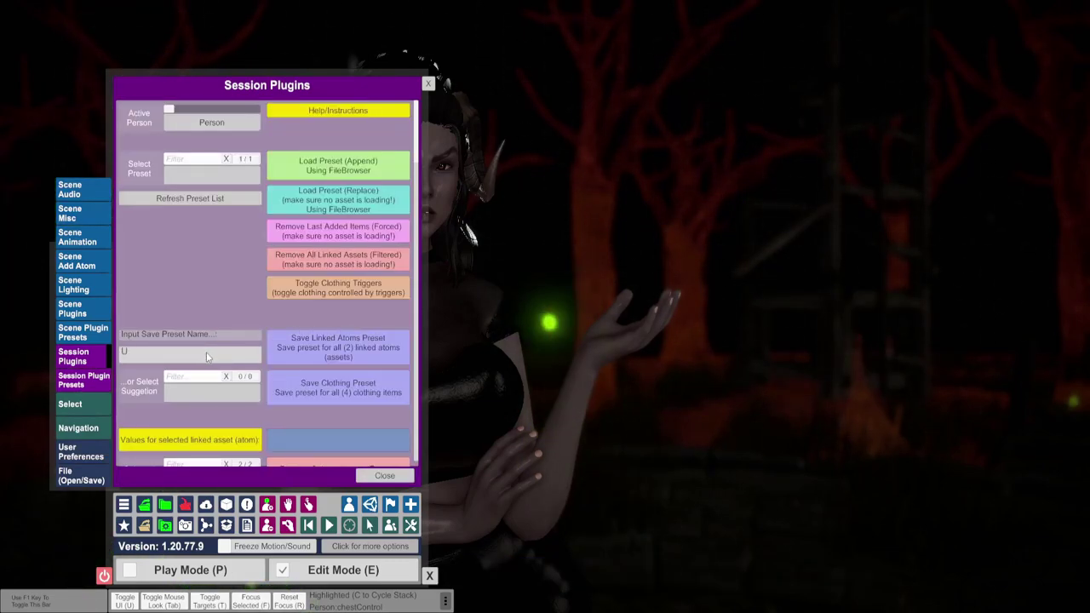
text(mbrael)
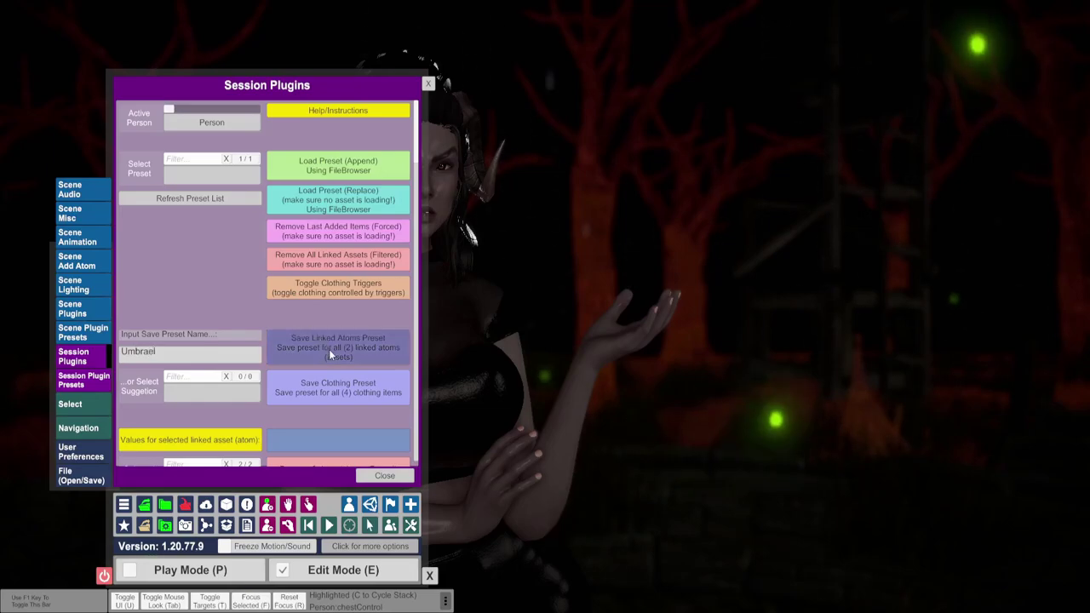
click(307, 354)
click(307, 353)
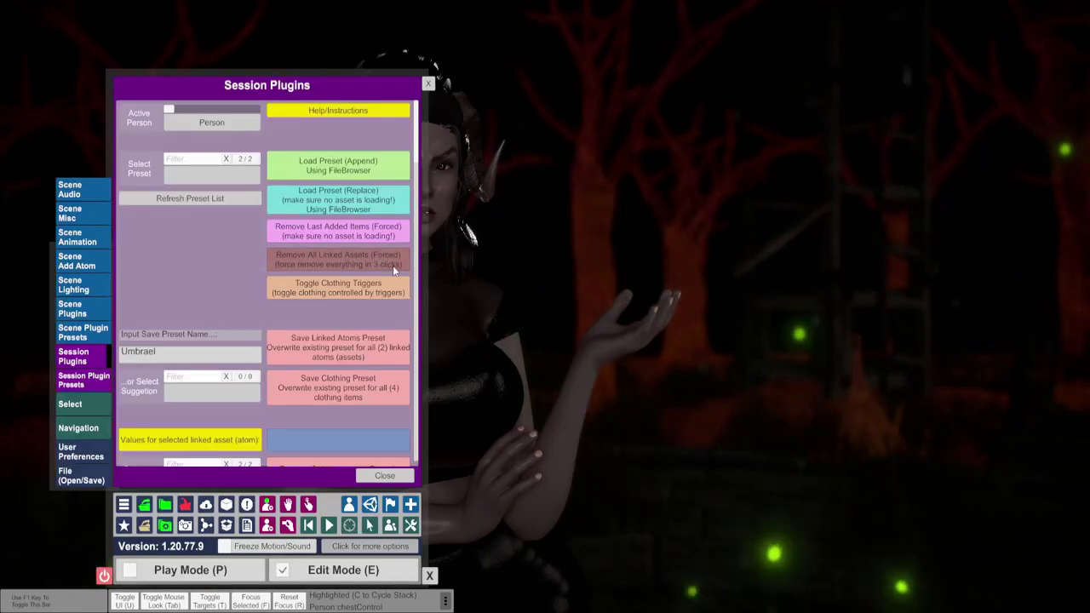
Remove all linked assets, then reload the Umbrael preset with Replace
click(392, 266)
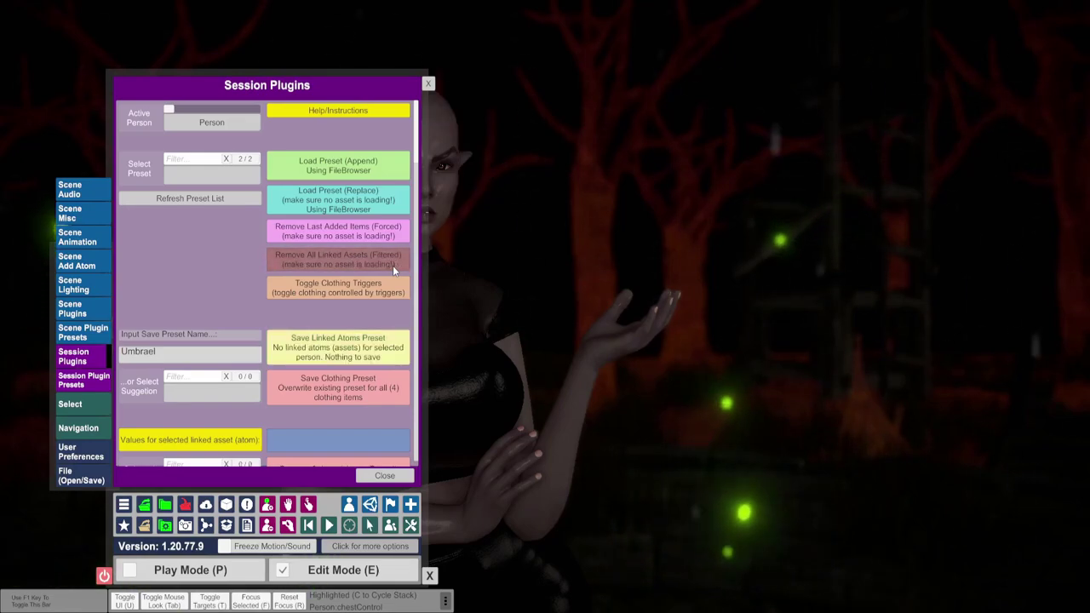
double_click(452, 241)
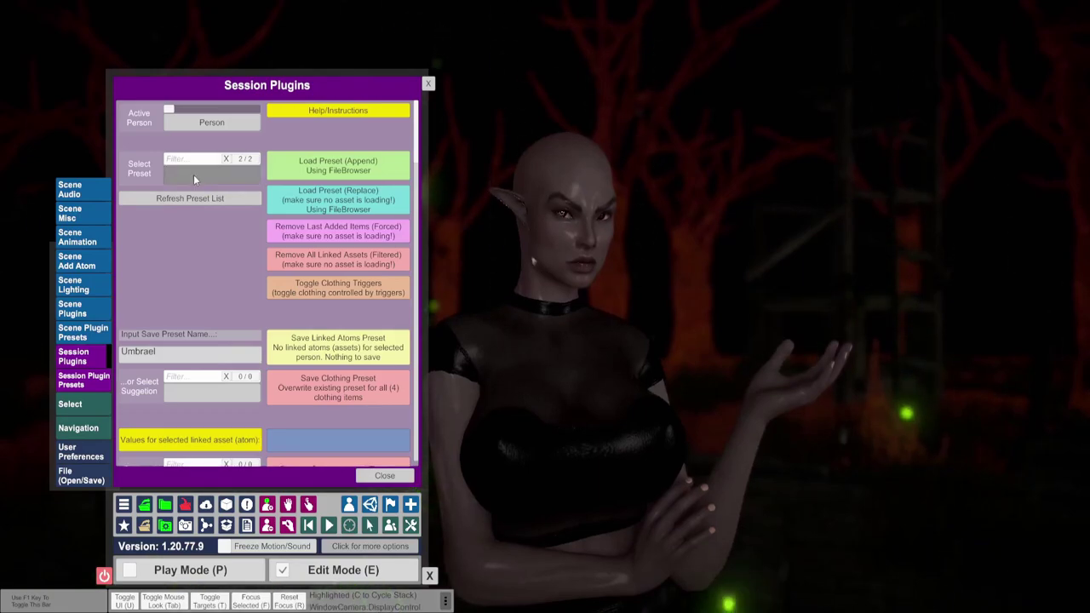
click(193, 174)
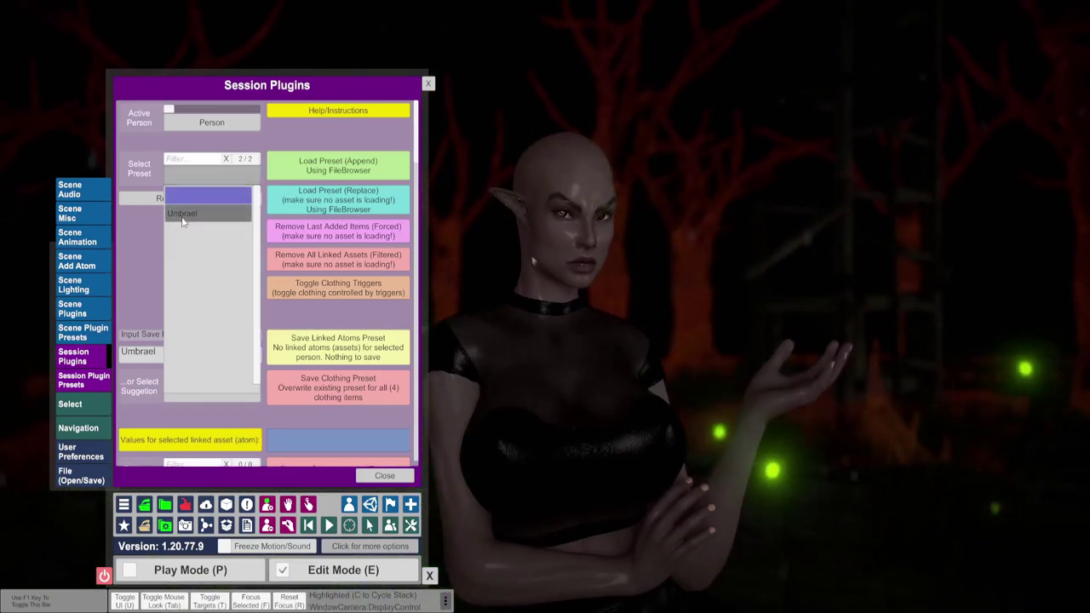
click(181, 213)
click(337, 201)
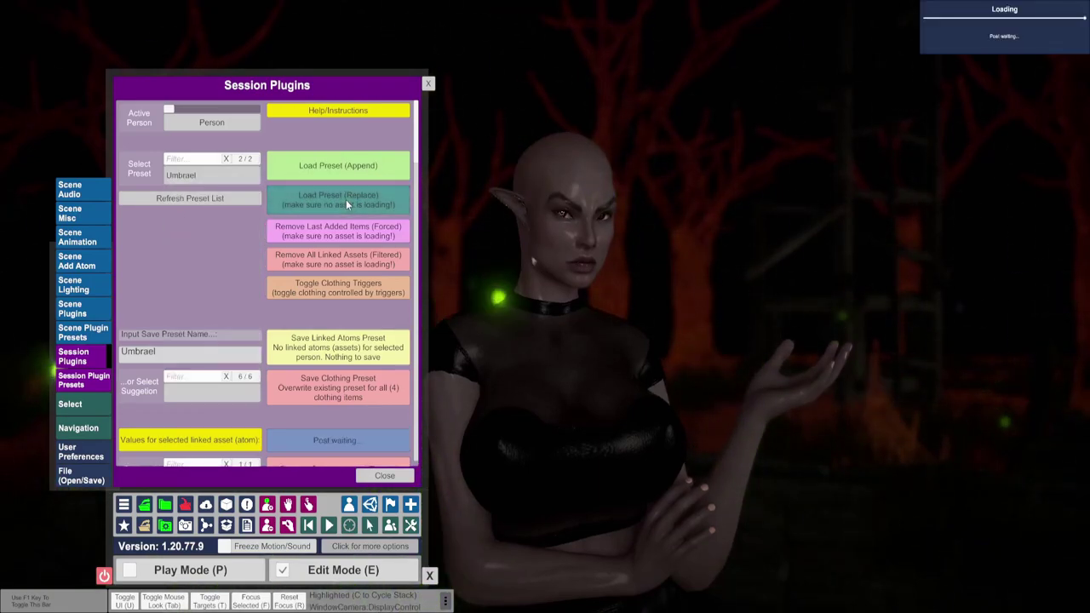
Create a trigger auto-loading the preset from the immyneedscake_umbrael morph
scroll(326, 184, down, 10)
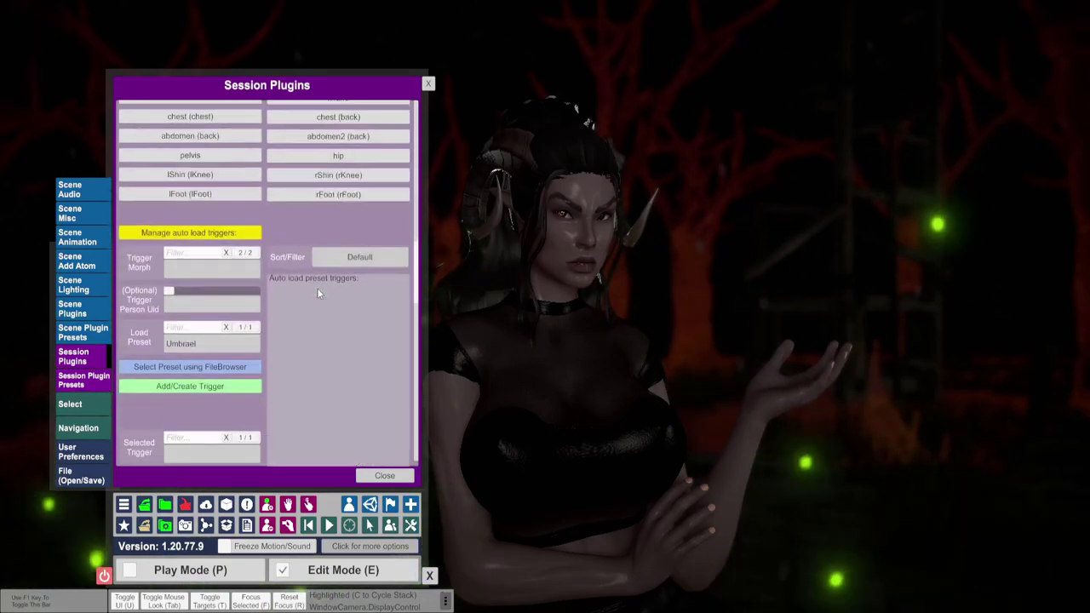
click(217, 267)
click(194, 397)
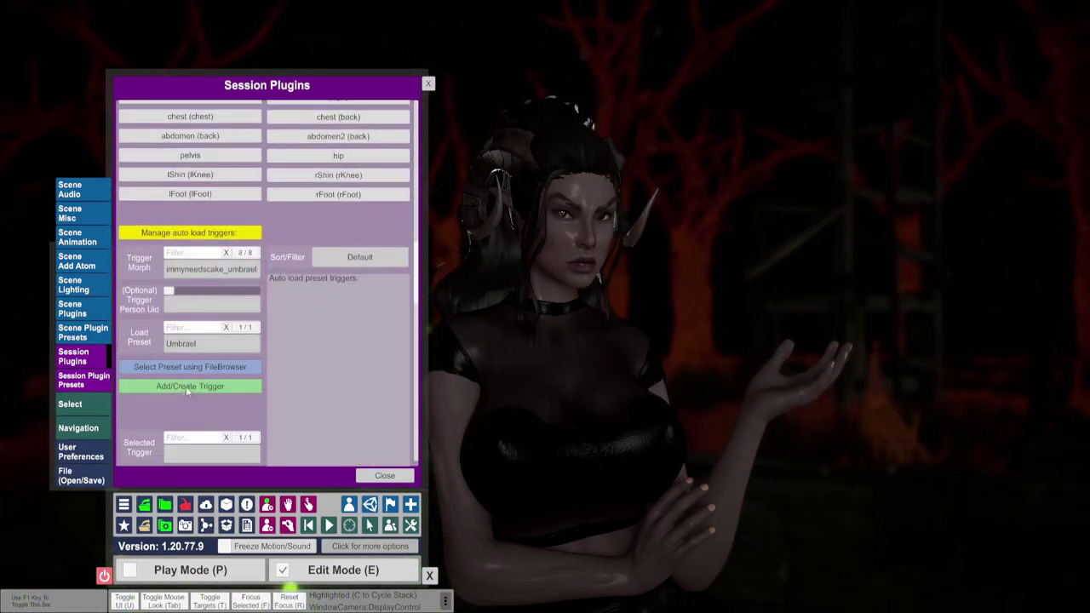
click(195, 387)
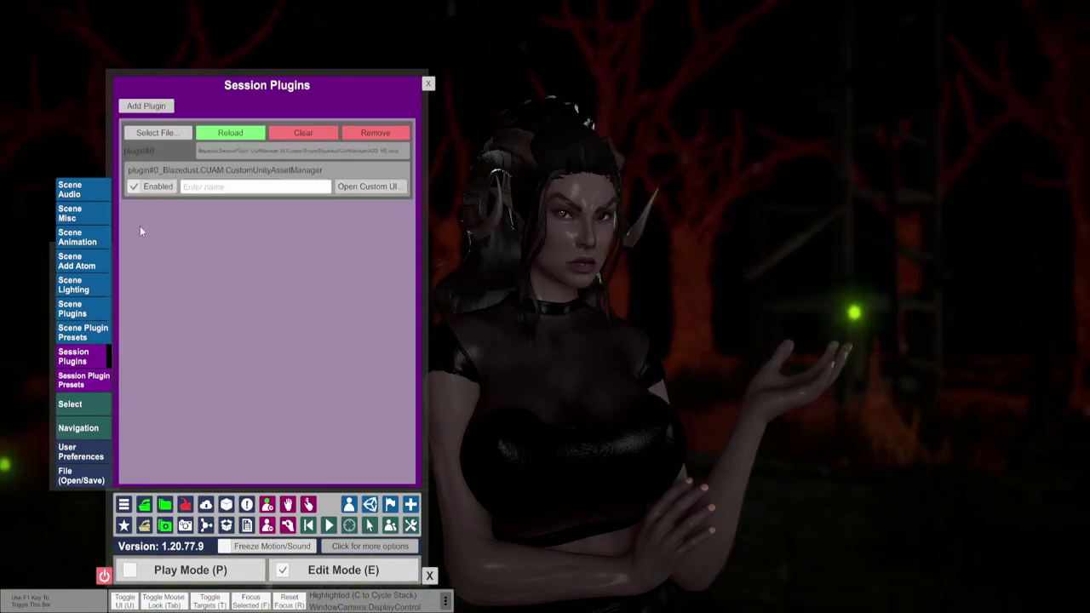
Save the current session plugins as the Umbrael_Default preset without a screenshot
click(74, 386)
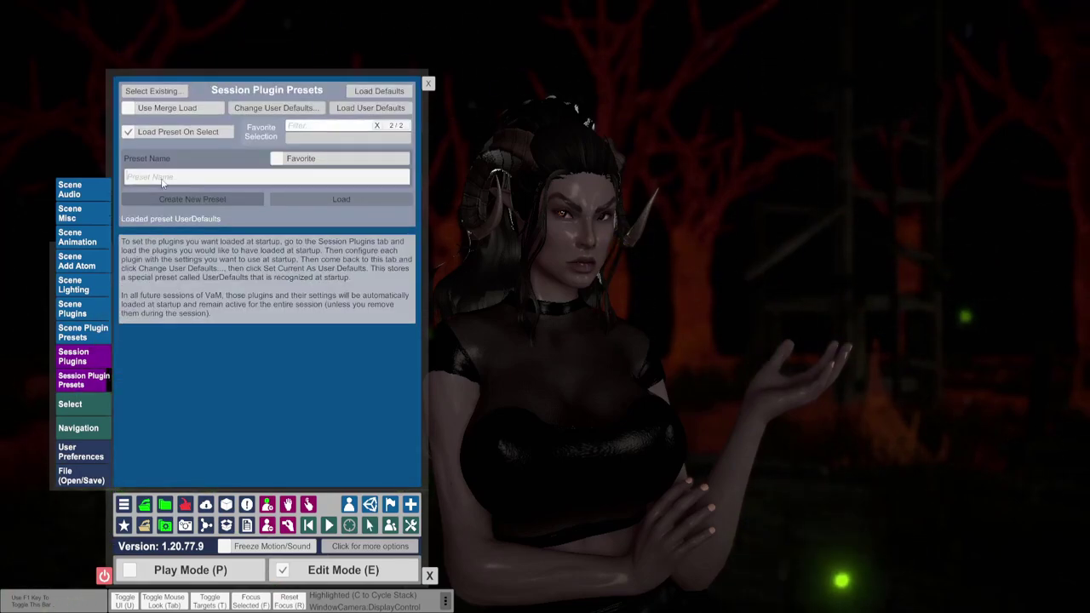
click(162, 179)
text(Default)
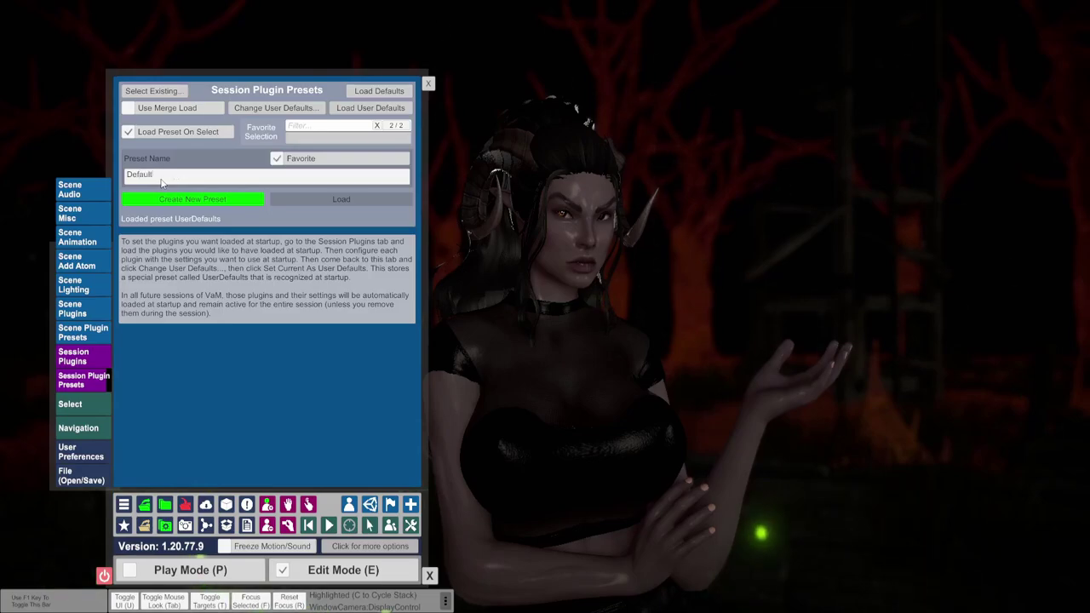
click(168, 160)
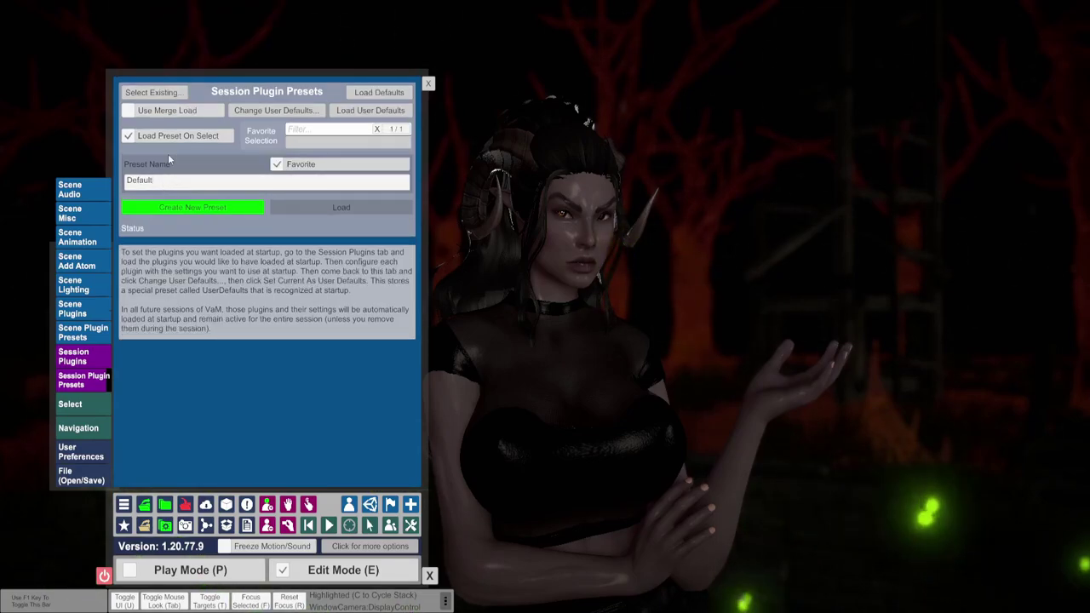
click(195, 206)
click(195, 211)
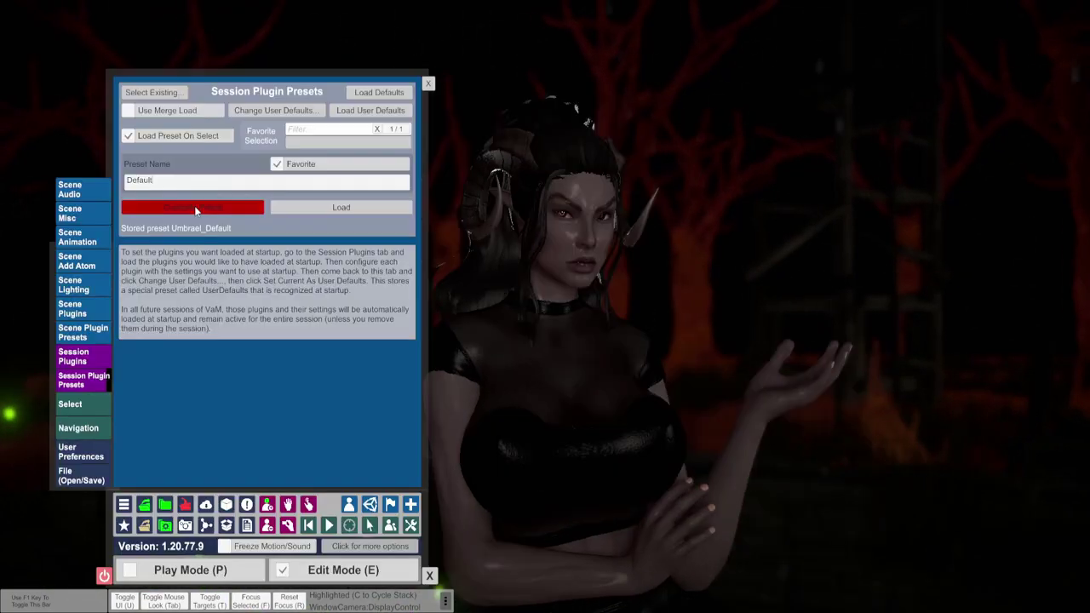
Set the current session plugins as User Defaults, skipping the screenshot
click(274, 109)
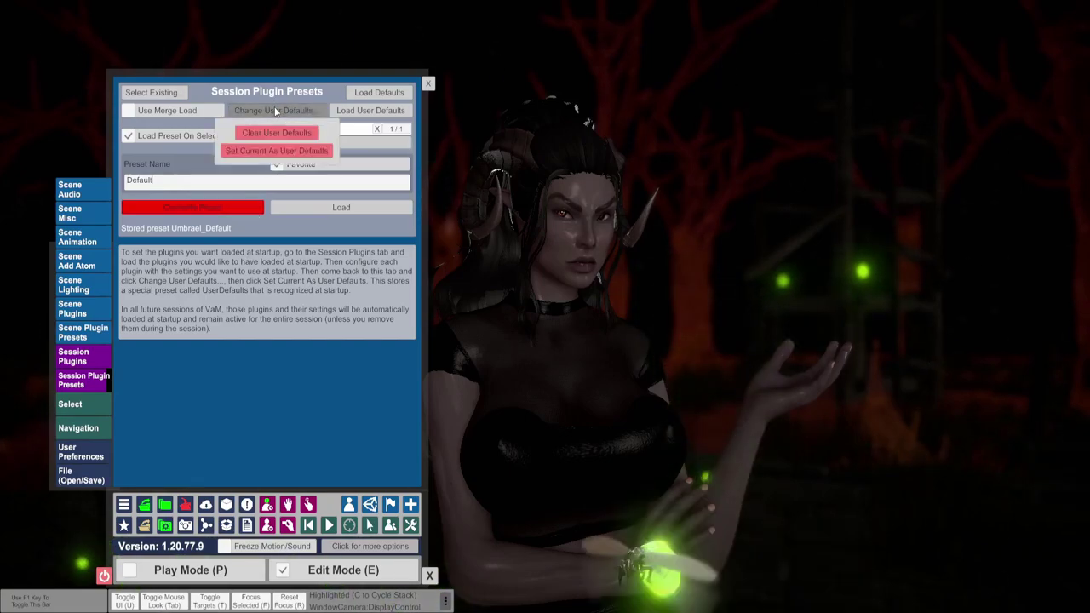
click(278, 150)
click(273, 149)
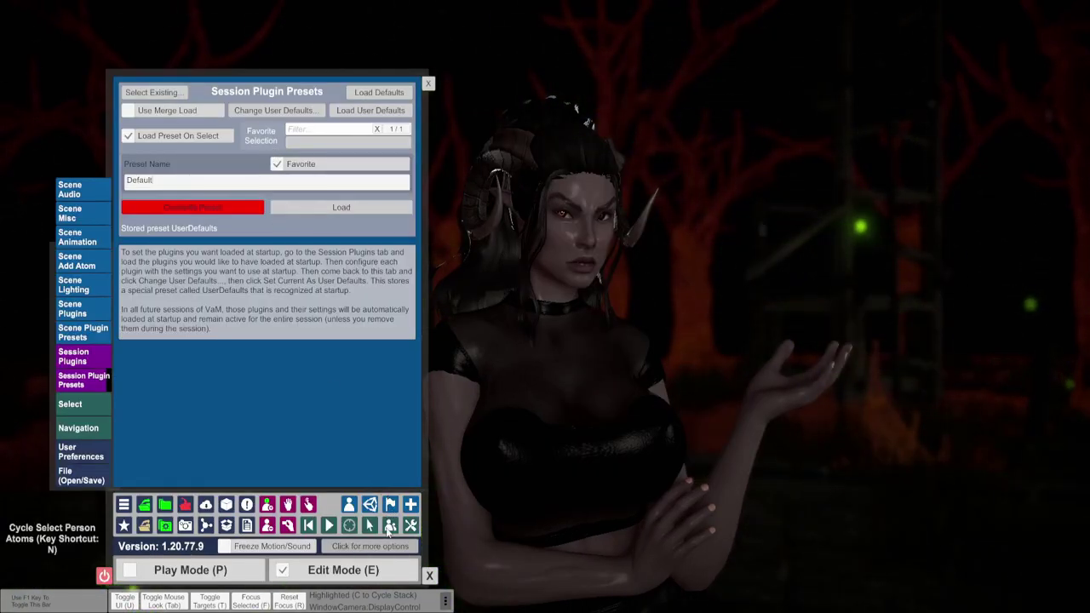
Load the Serana_TESVSkyrim Serana Eyes preset onto the active Eye Reflections item
click(348, 504)
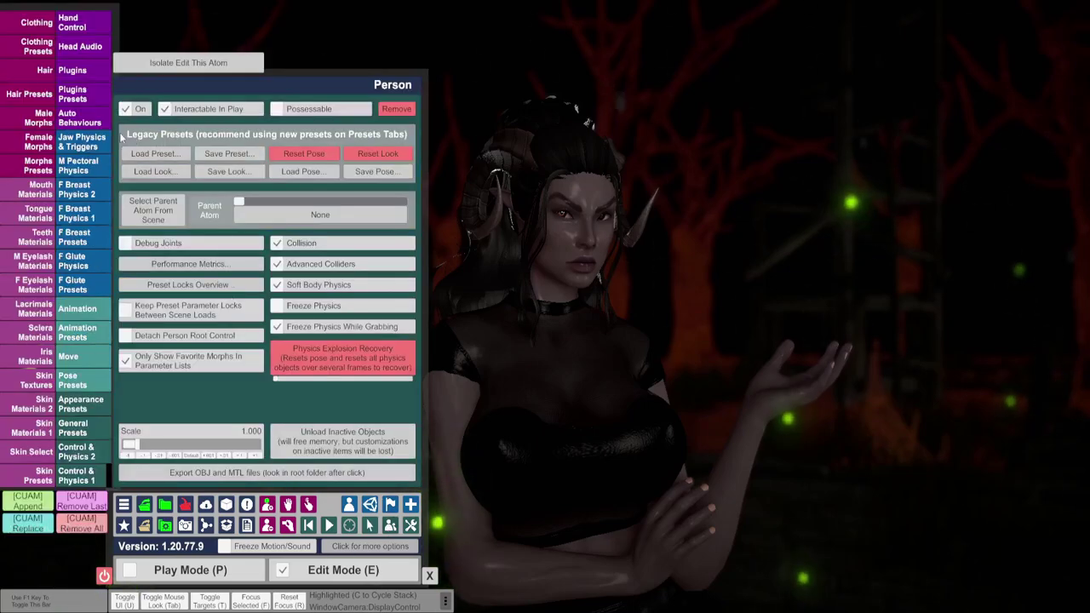
click(34, 29)
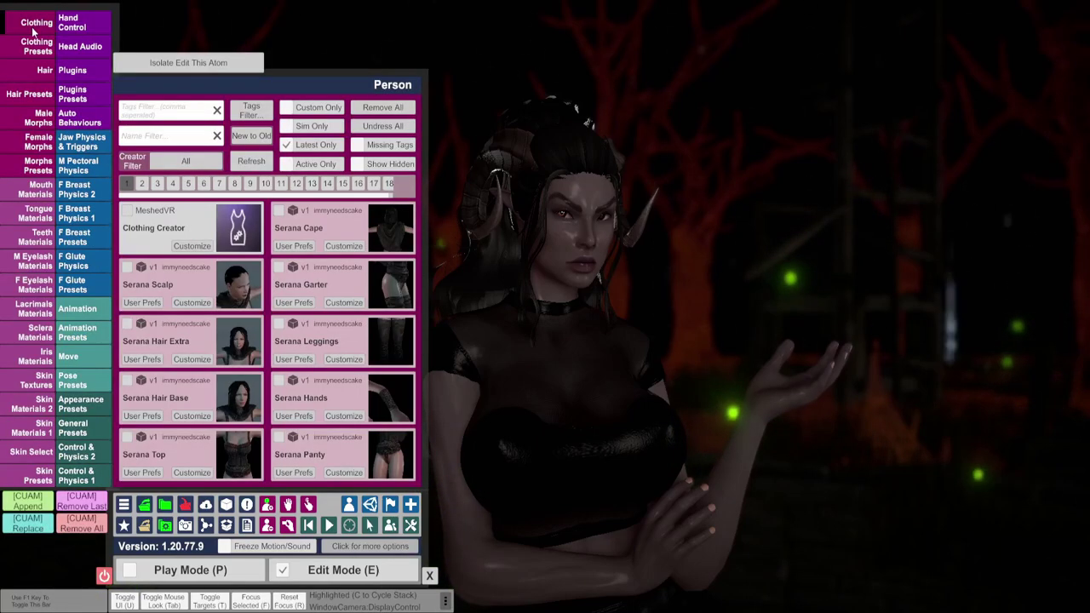
click(287, 163)
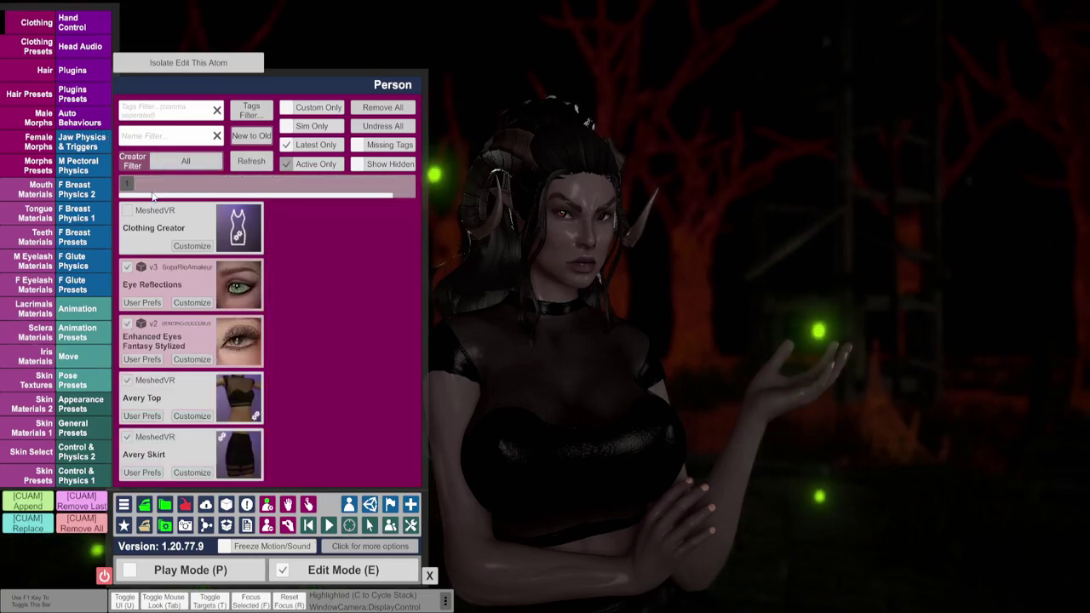
click(191, 302)
click(367, 472)
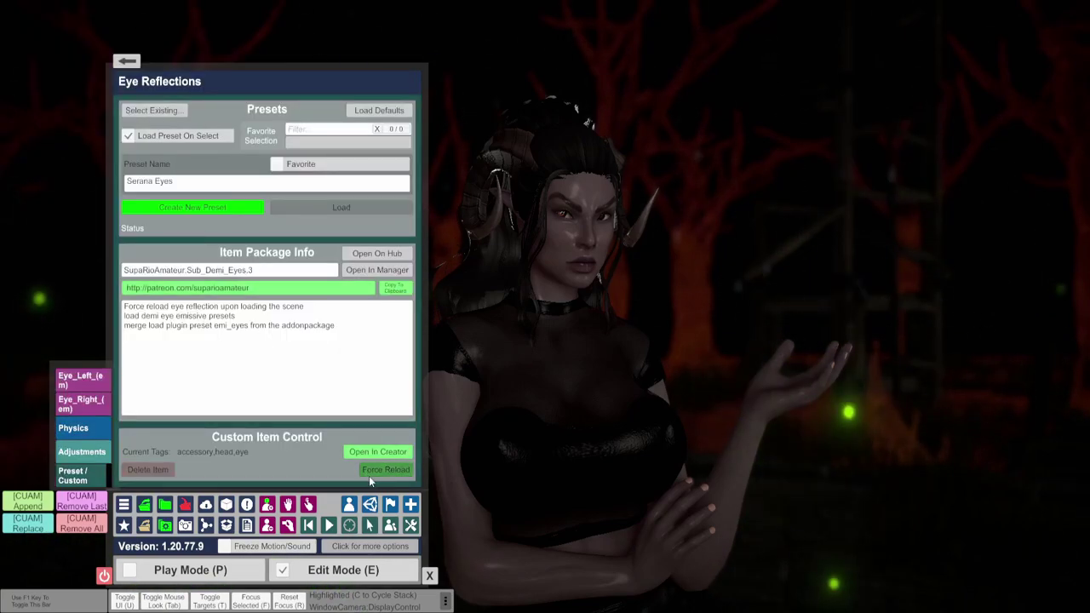
click(154, 110)
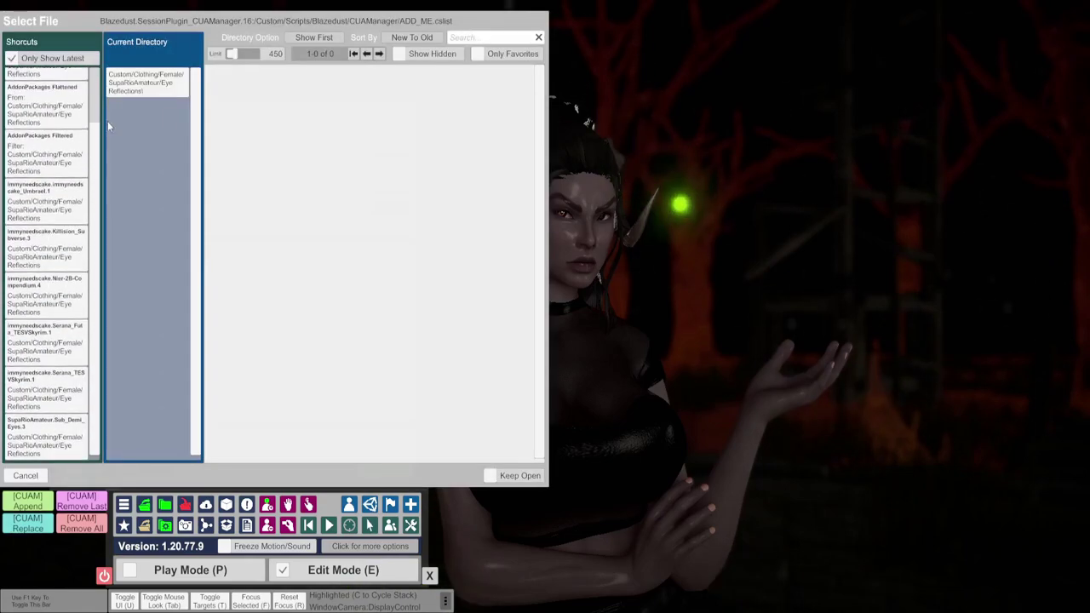
scroll(68, 298, up, 1)
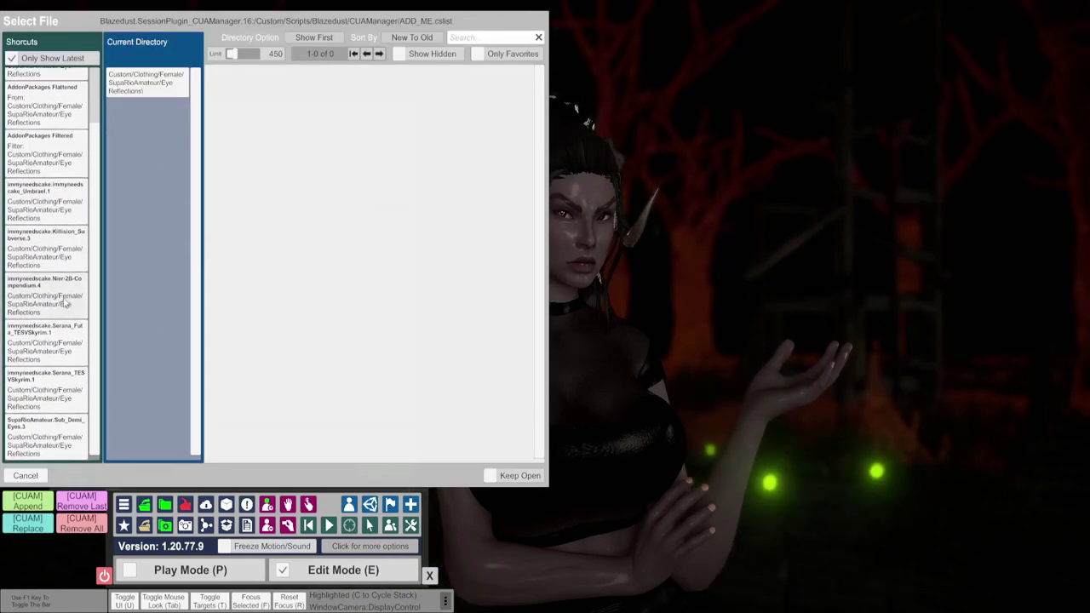
click(57, 391)
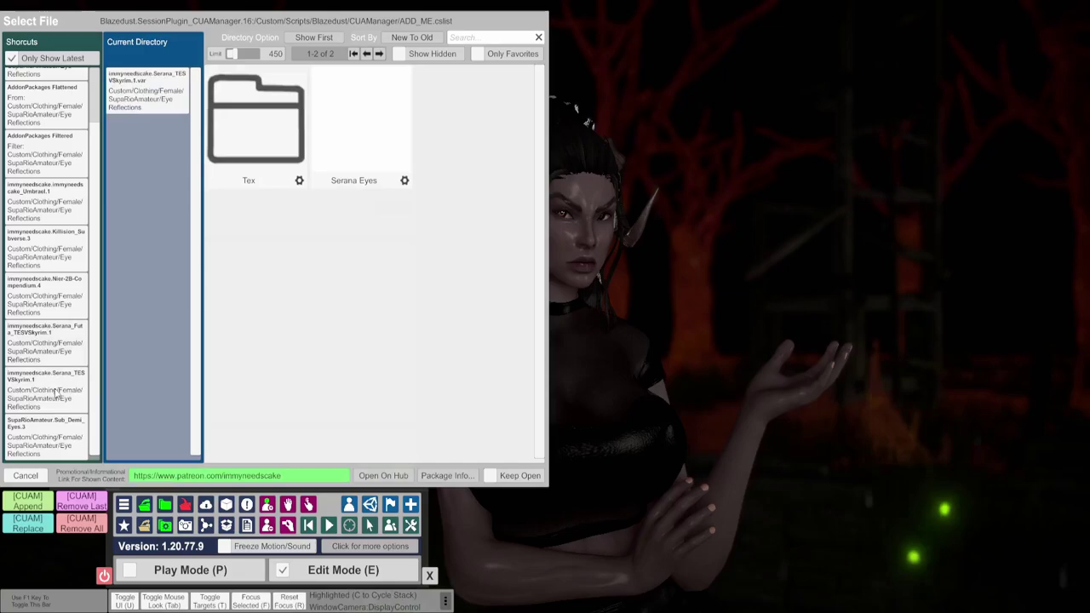
click(344, 150)
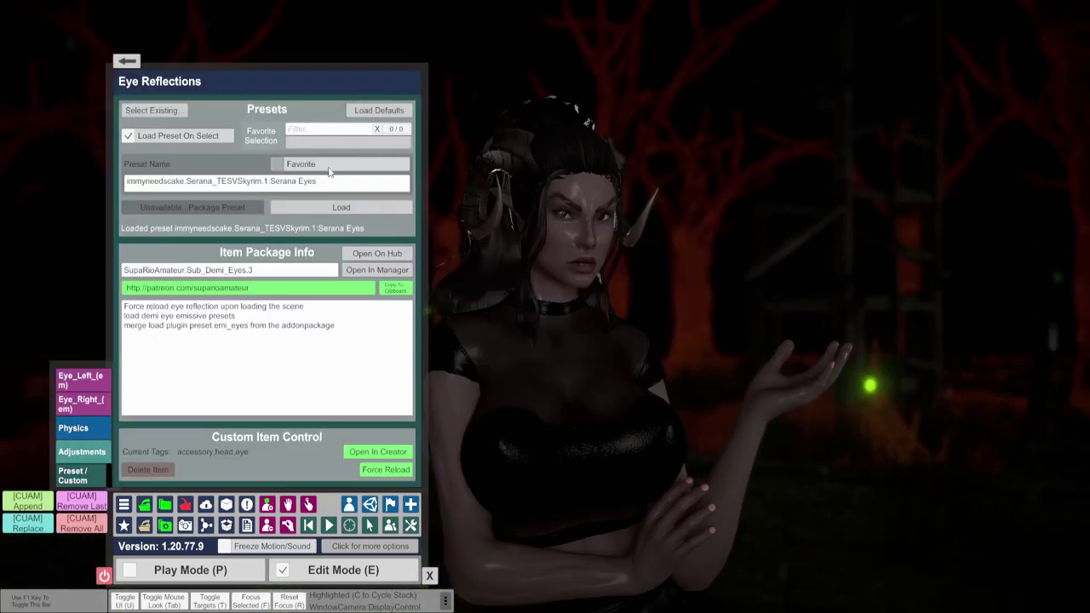
Enable Use Merge Load in the person's Plugins Presets
click(132, 67)
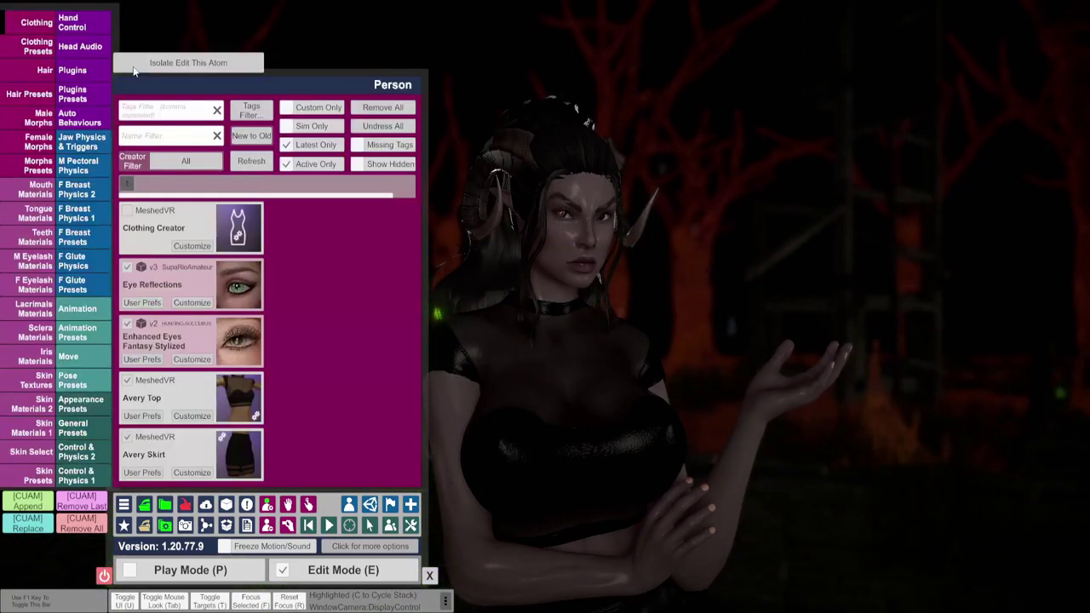
click(80, 95)
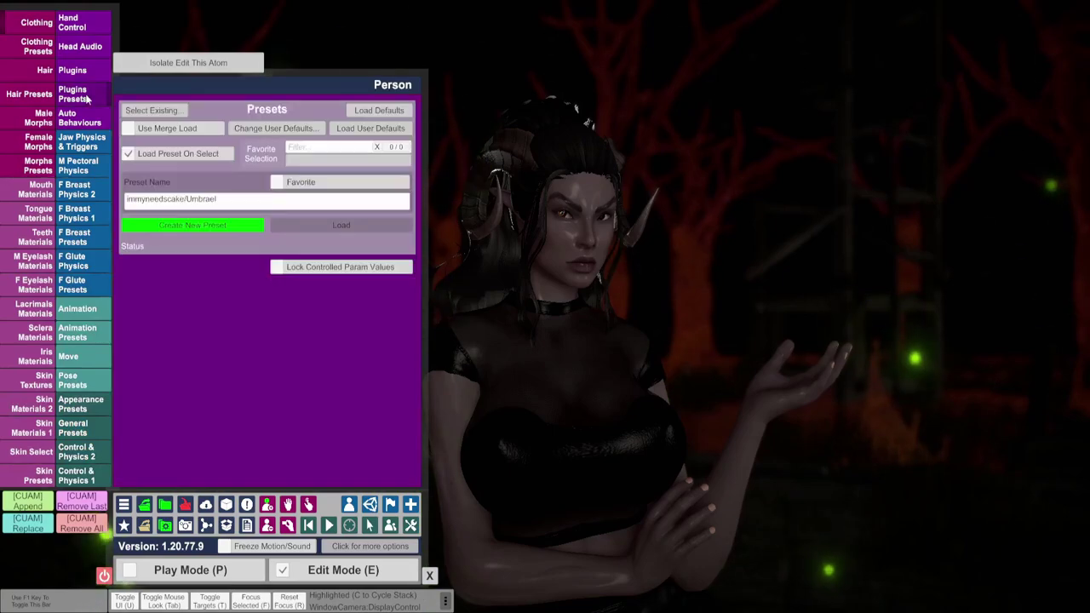
click(128, 128)
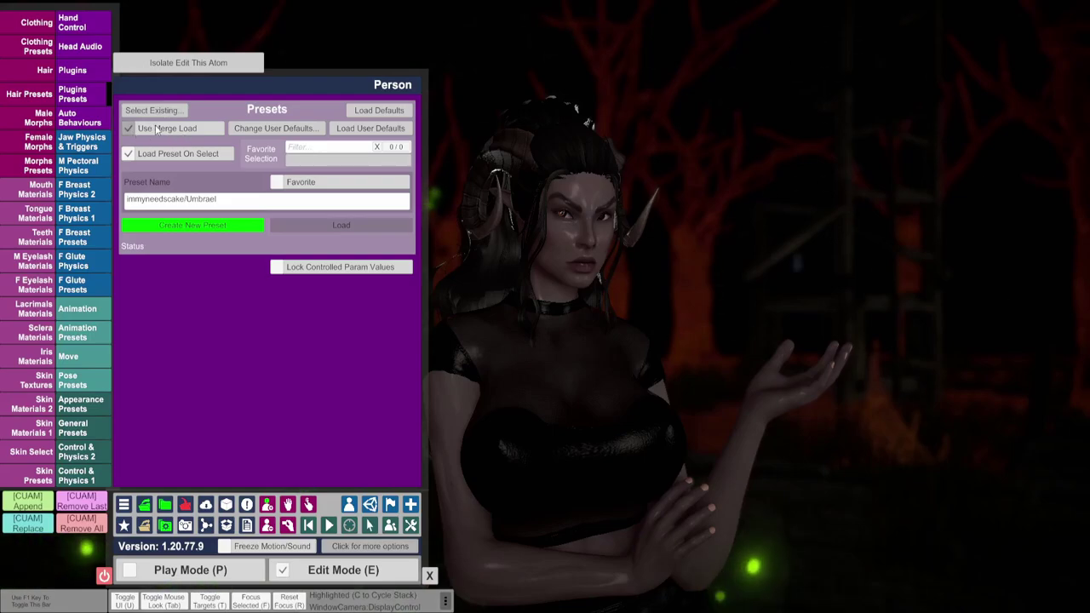
Merge-load the existing Umbrael plugin preset onto the person
click(154, 110)
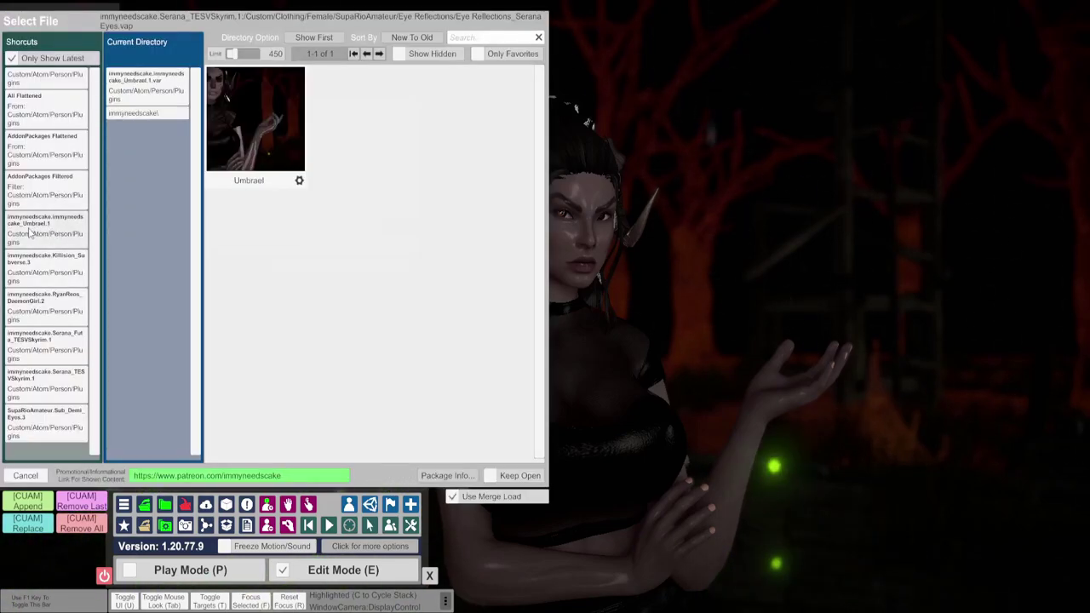
click(246, 117)
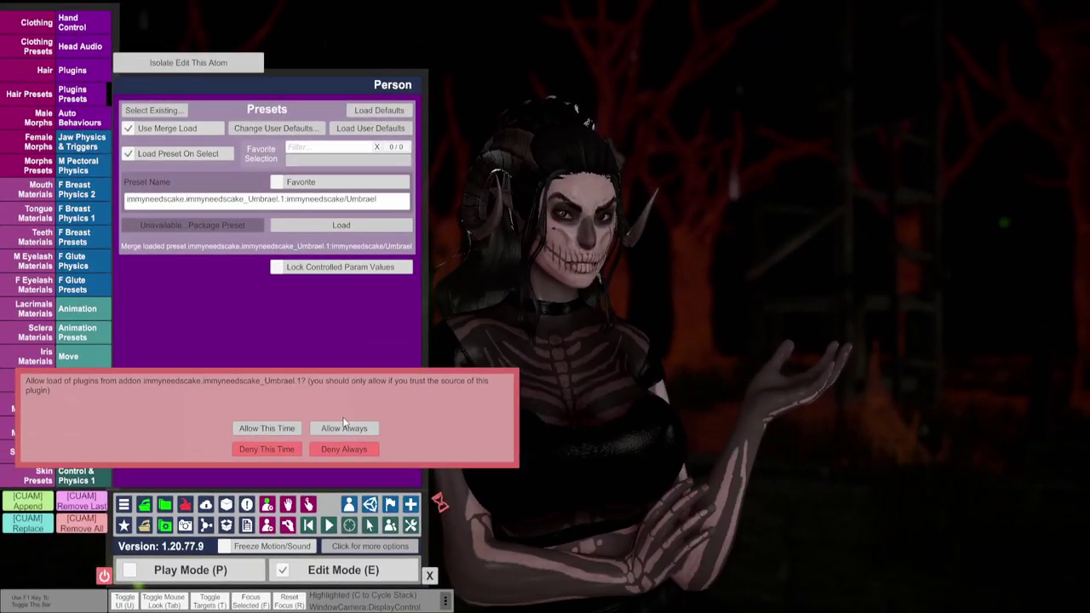
Always allow Umbrael's plugins, close the Error Log, and merge-load the Emi_Eyes preset
click(344, 428)
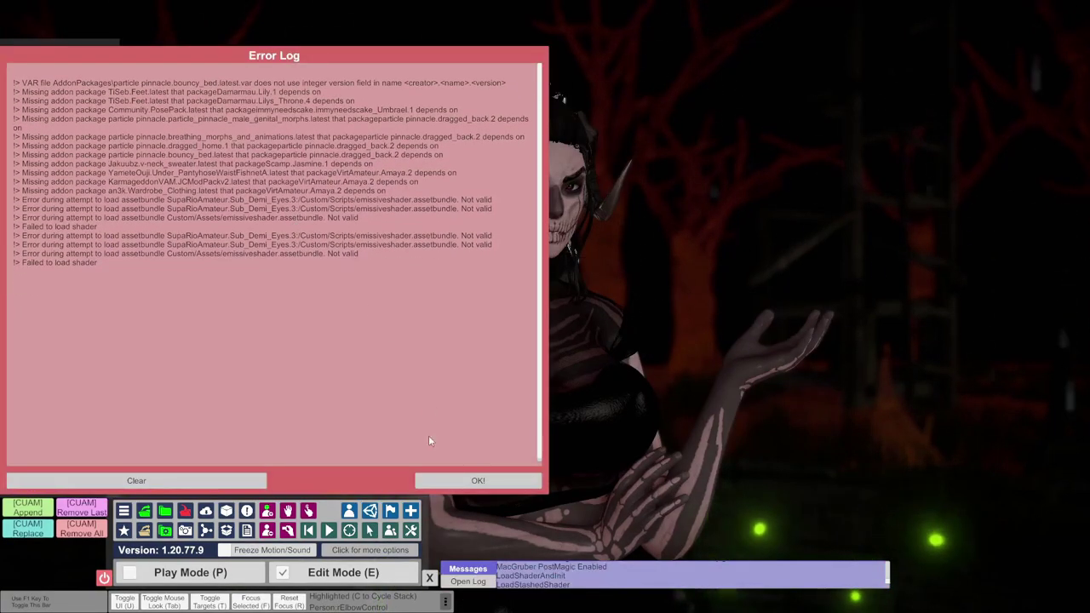
click(464, 480)
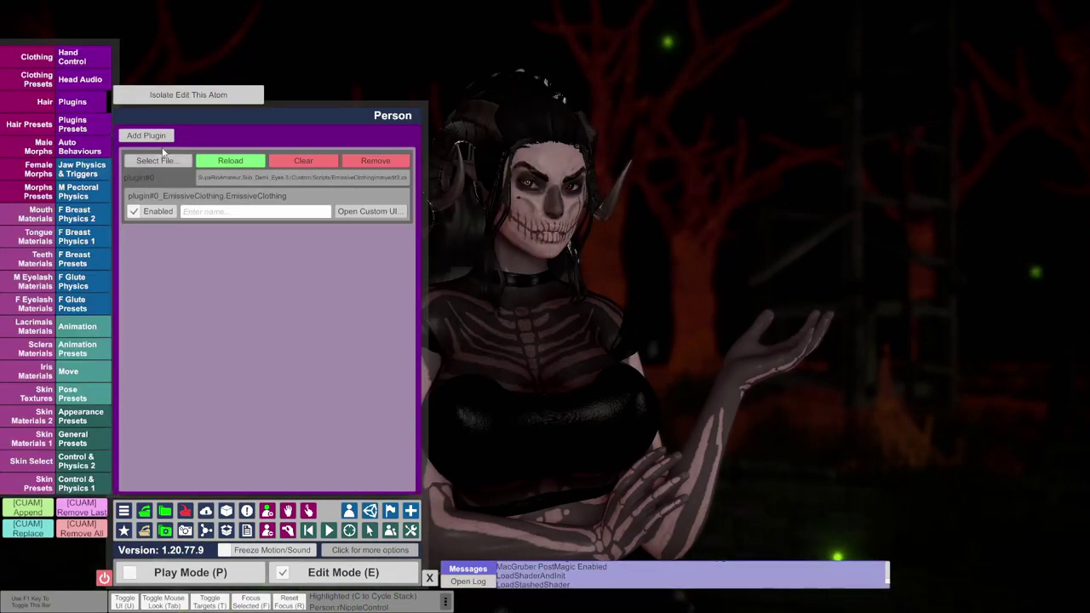
click(73, 124)
click(147, 139)
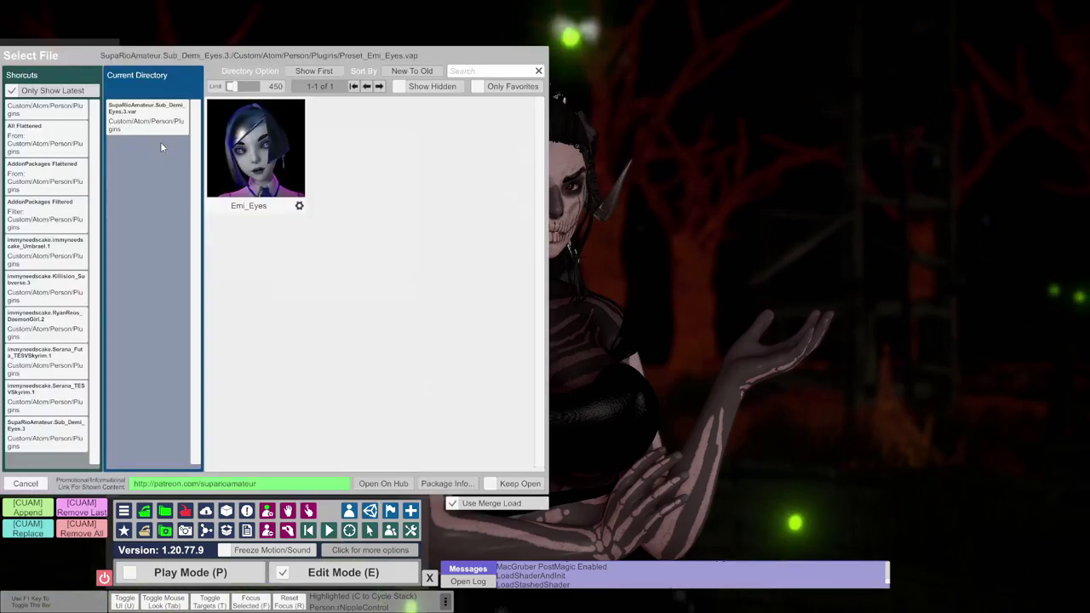
click(250, 163)
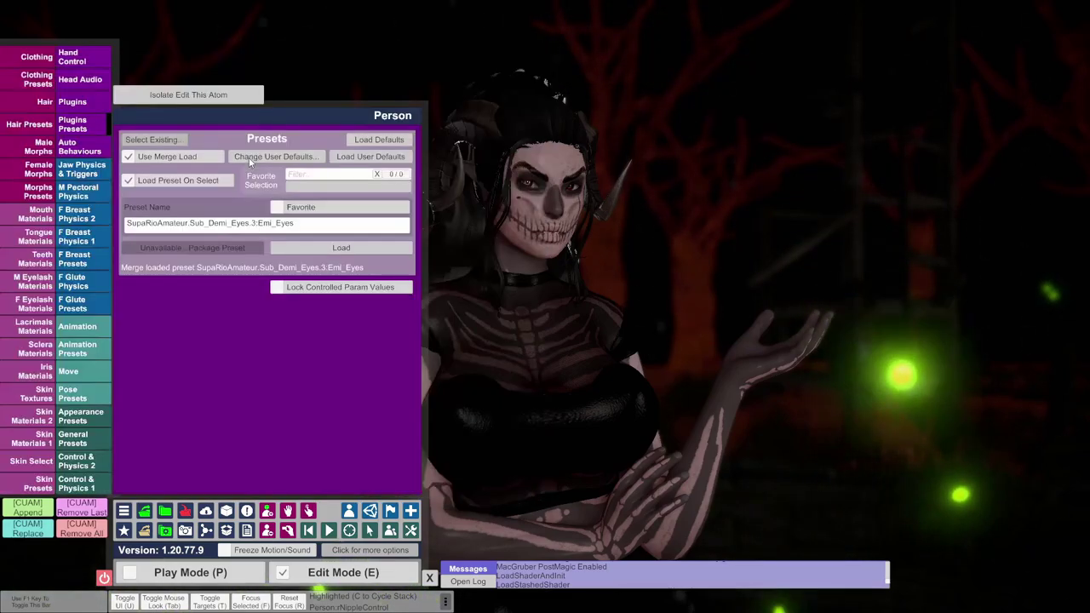
Merge-load the Umbrael plugin preset again from the Umbrael package
click(179, 144)
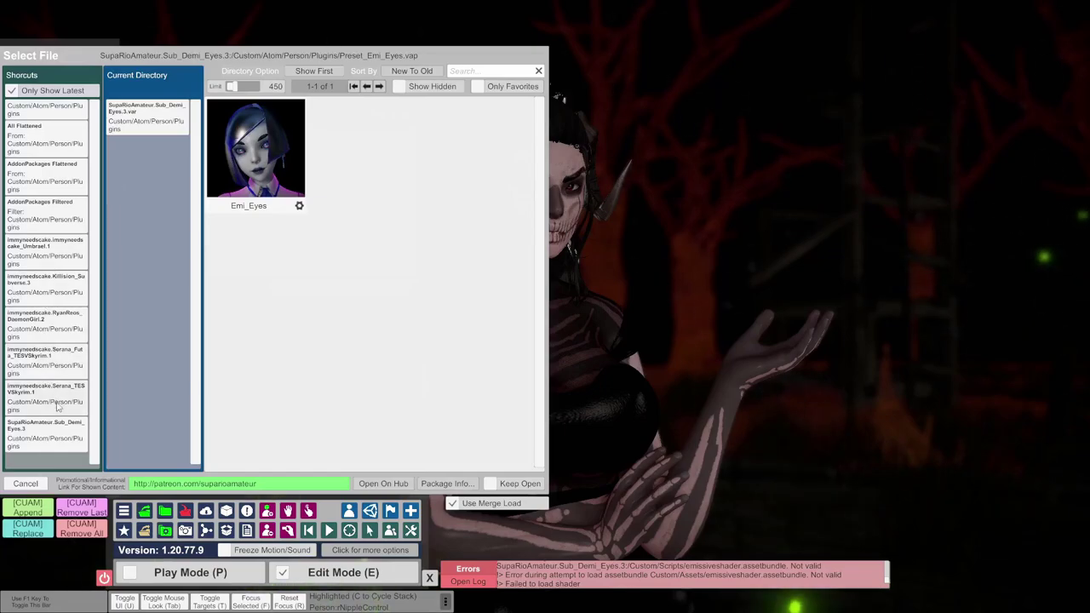
click(45, 246)
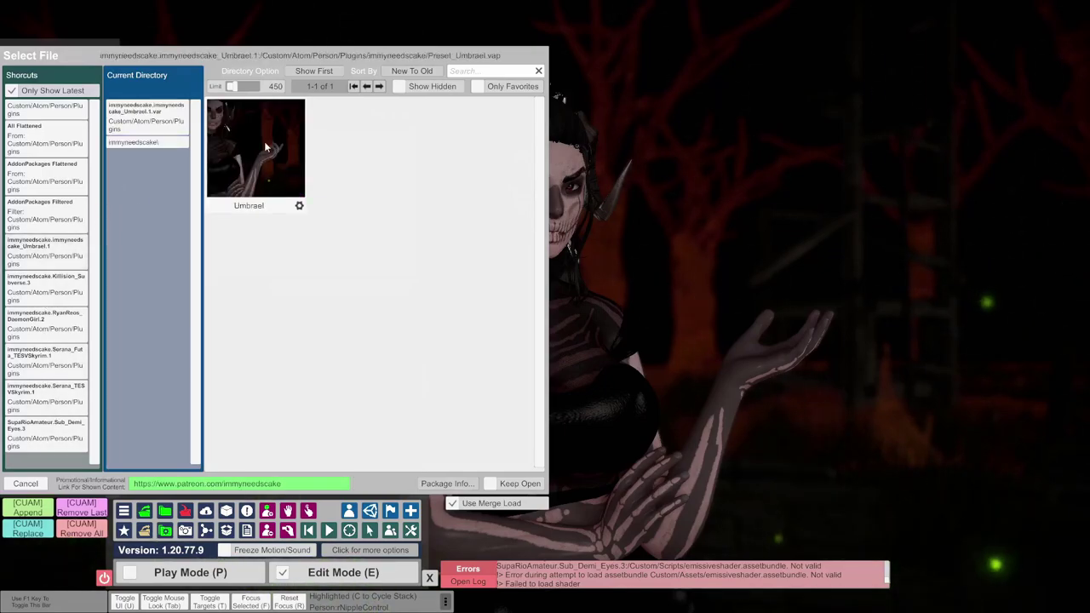
click(264, 145)
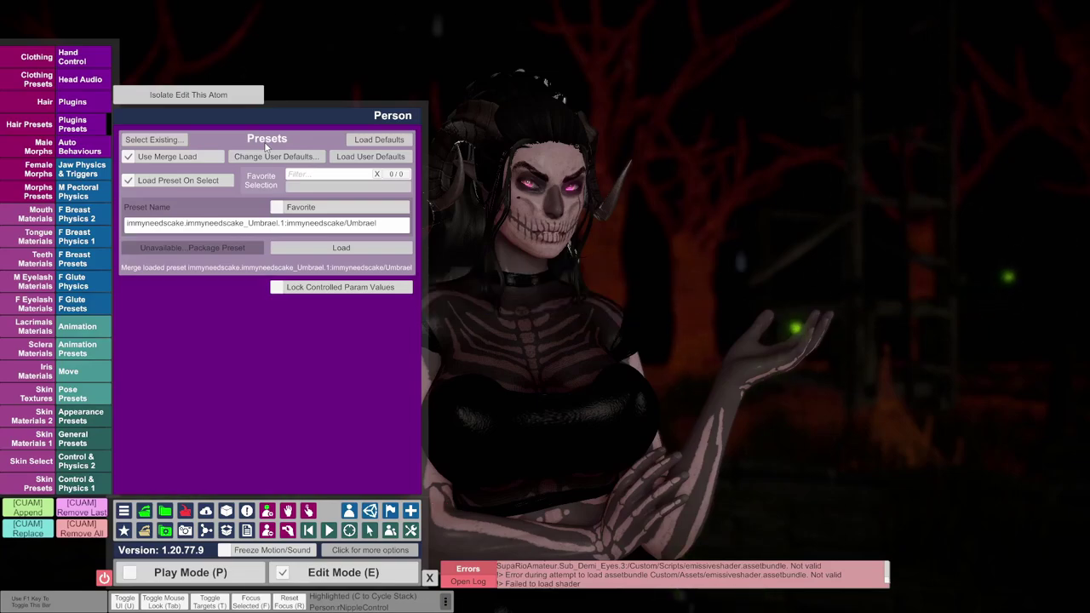
On the AUTOFOCUS atom, disable PostMagic DepthOfField and close the AutoFocusPoint panel
scroll(554, 178, up, 6)
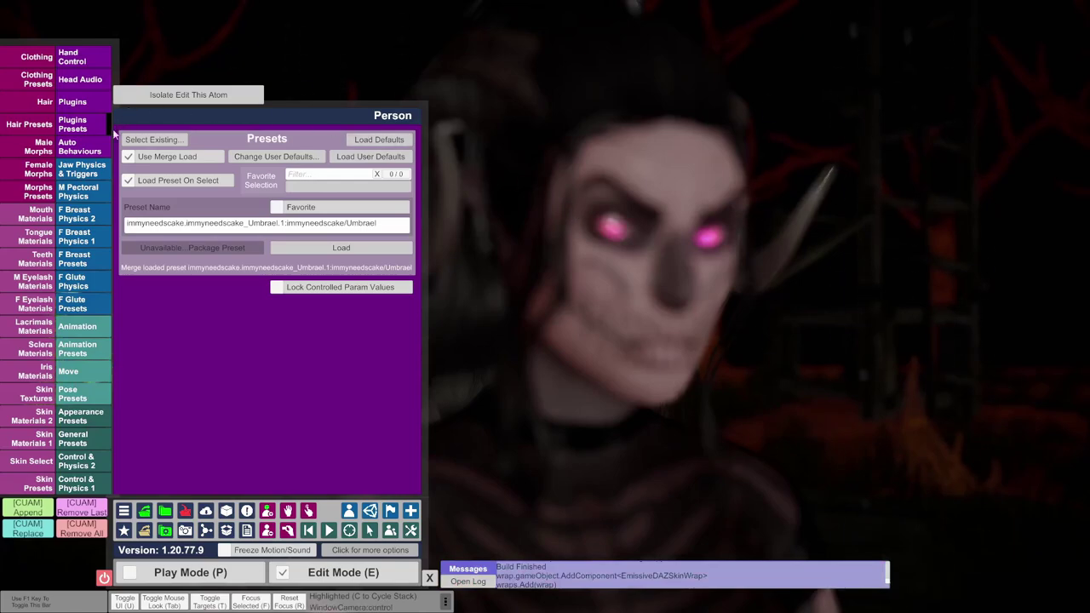
click(369, 510)
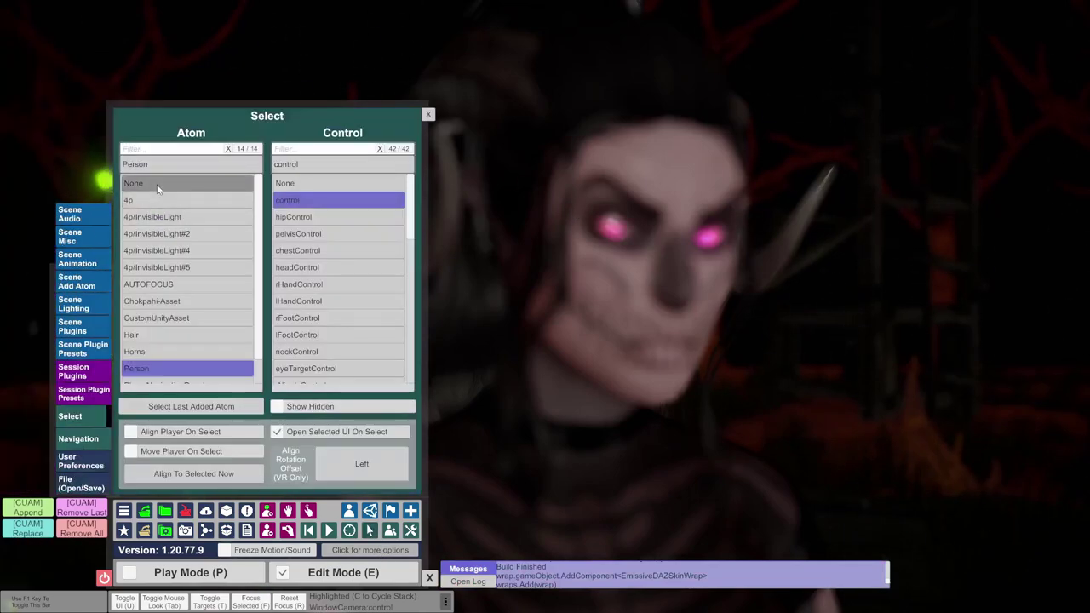
click(244, 186)
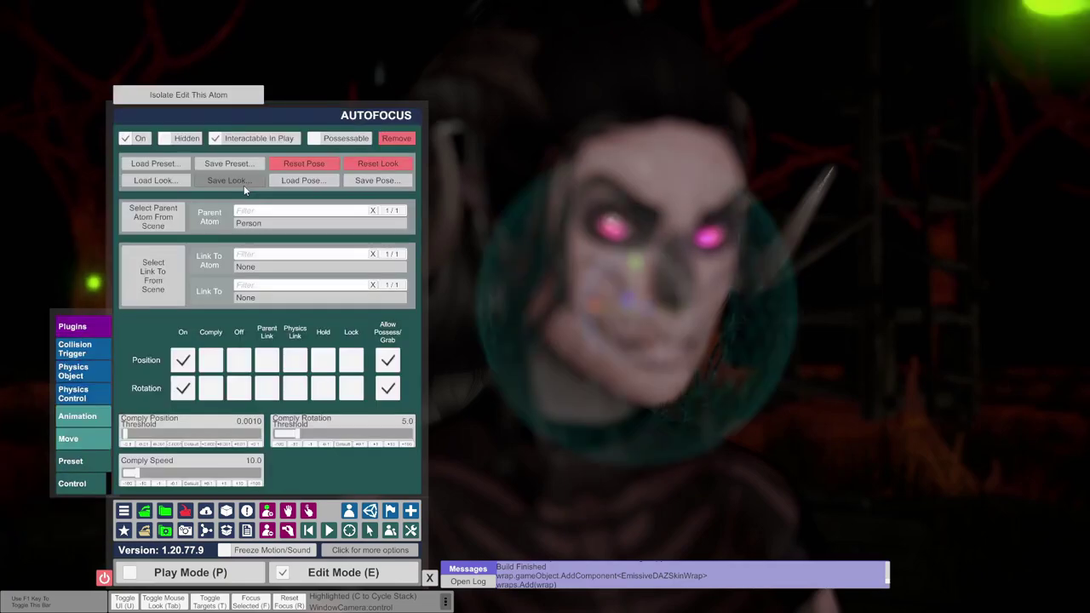
click(77, 332)
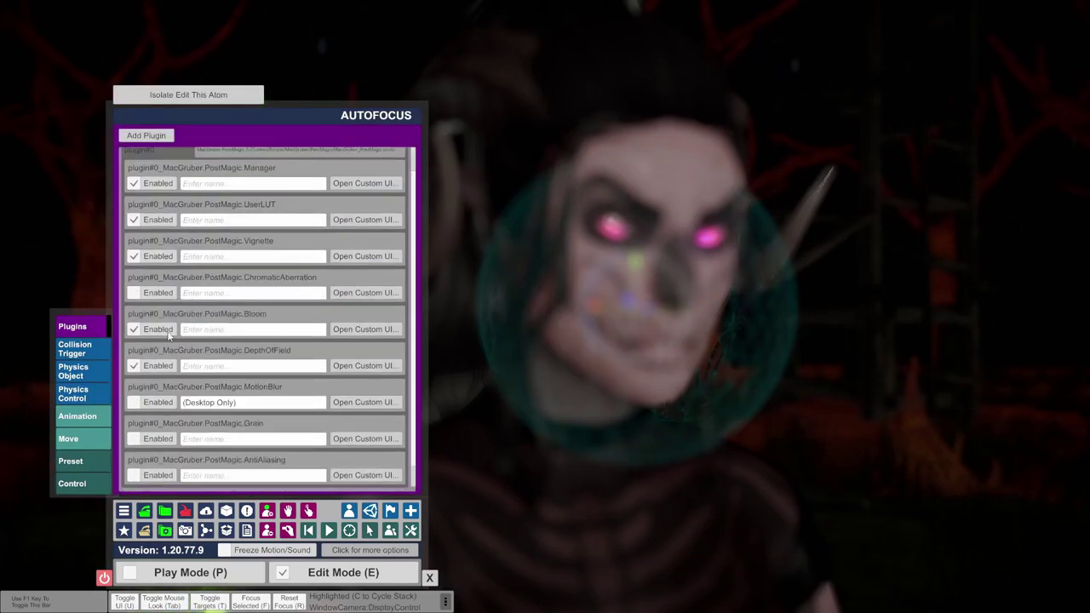
click(133, 366)
click(886, 316)
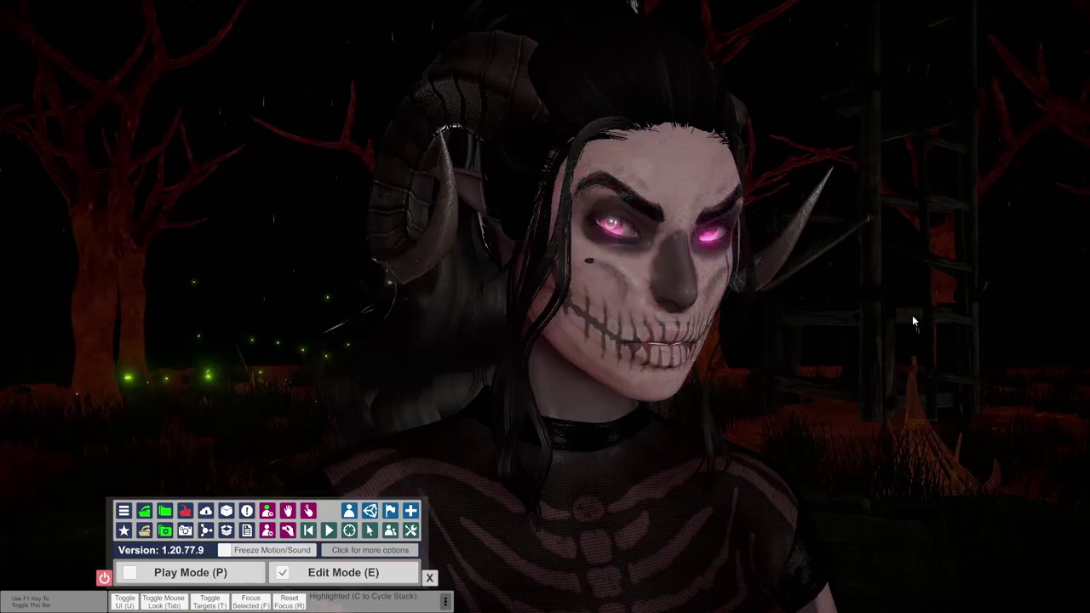
Raise EmissiveClothing's Color Alpha to 45, then bring up the Select atom list
right_drag(774, 300, 494, 250)
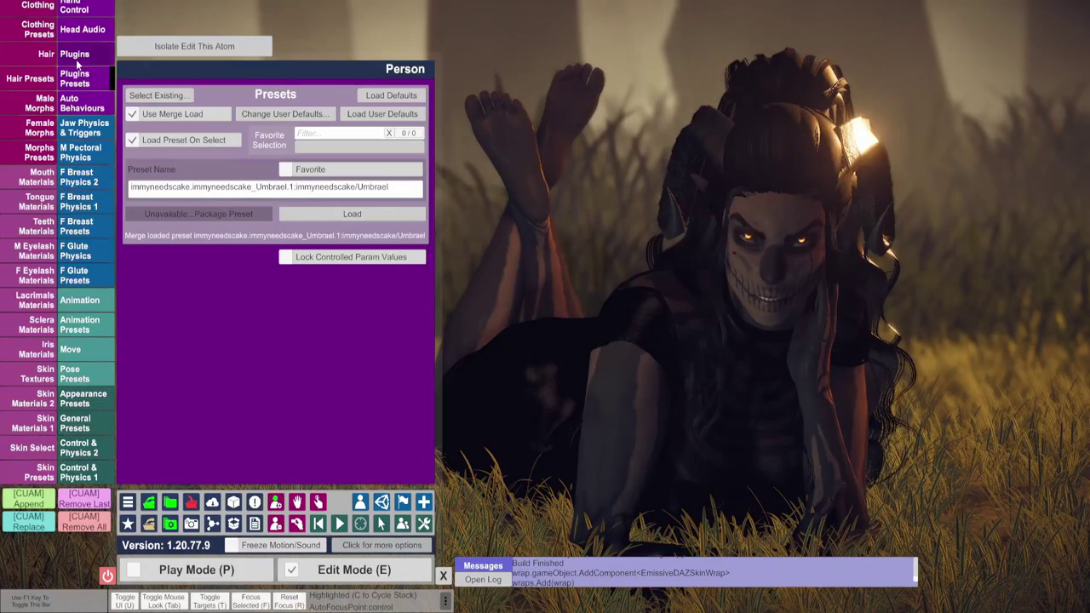
click(76, 62)
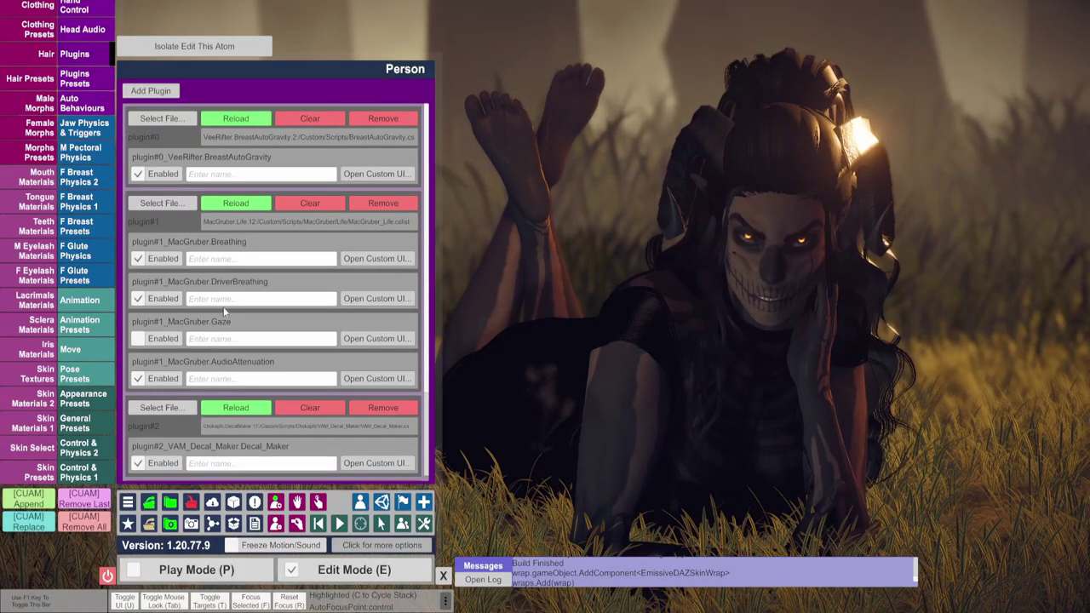
scroll(261, 326, down, 2)
scroll(262, 326, down, 3)
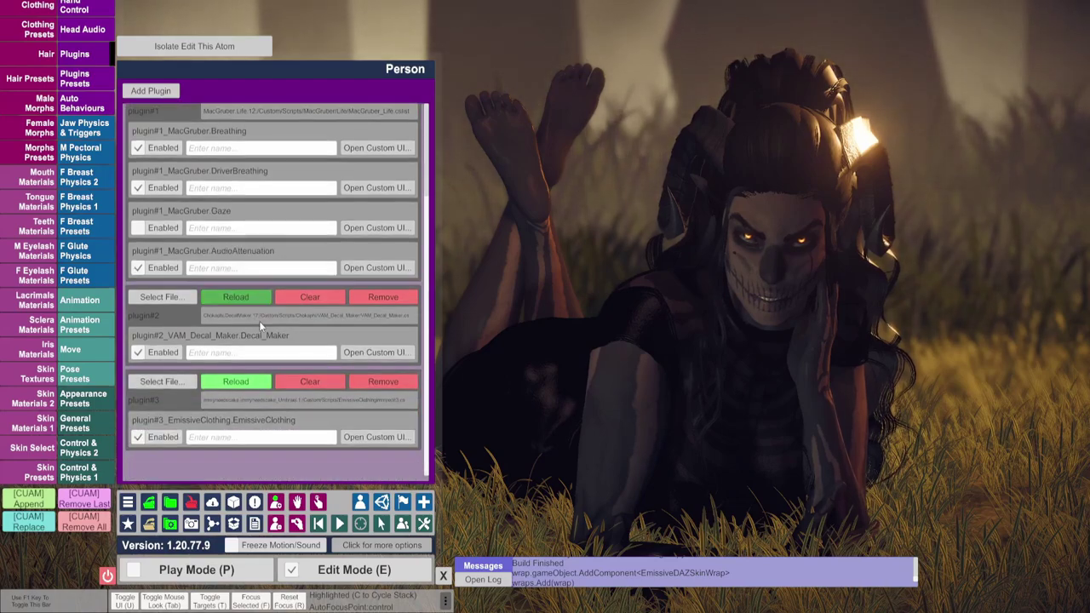
click(353, 438)
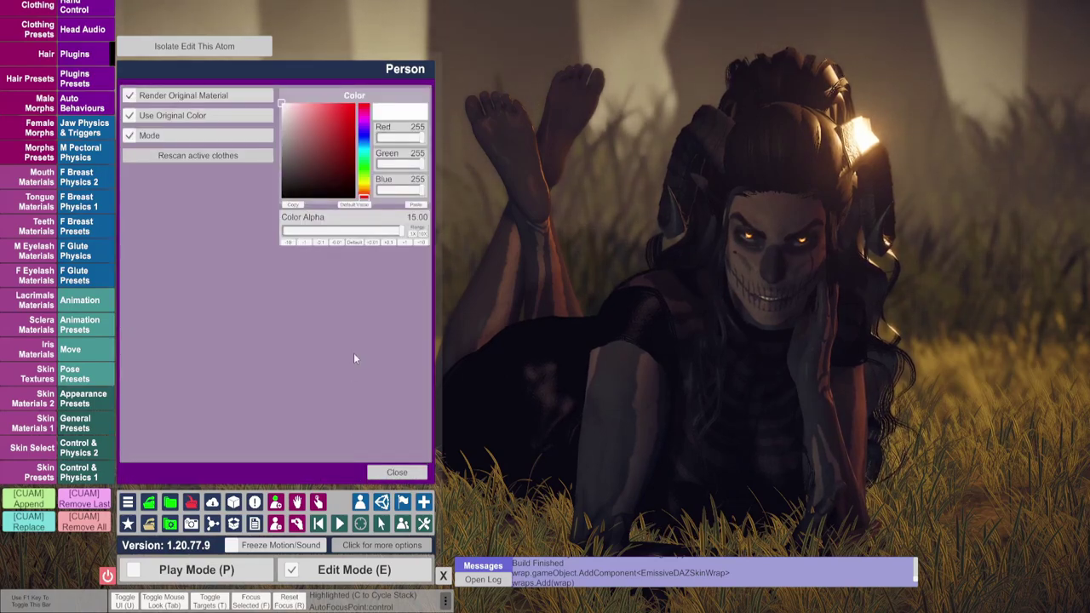
click(416, 241)
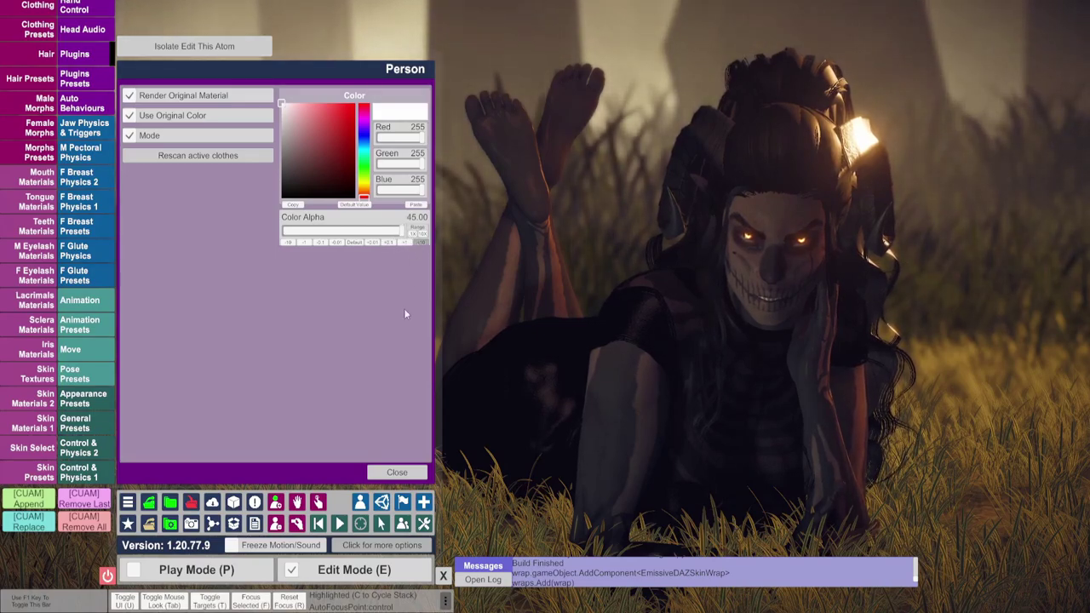
right_drag(626, 275, 545, 281)
click(128, 501)
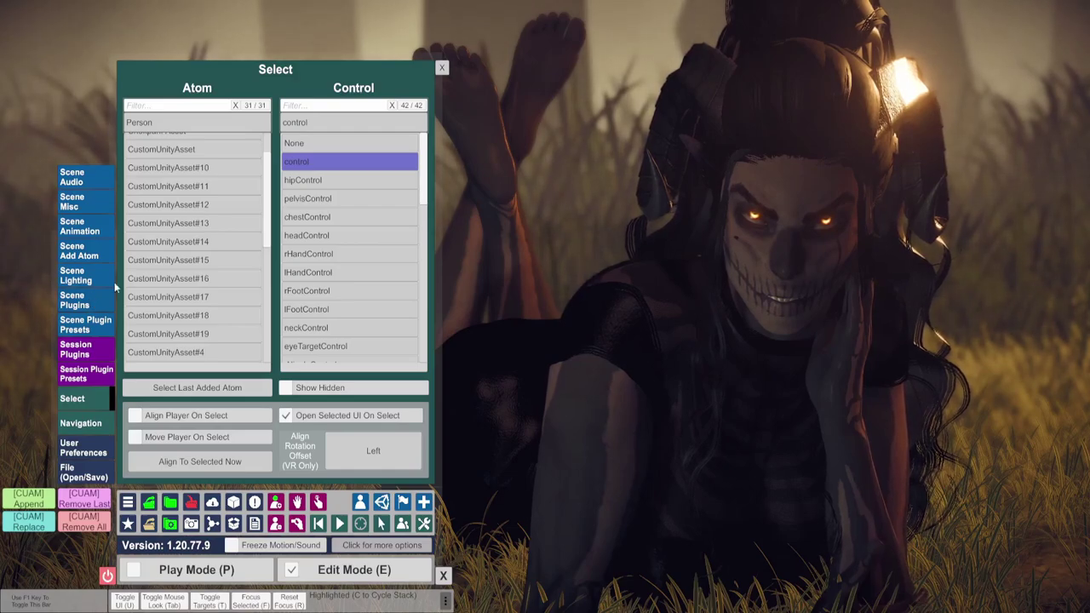
Raise the AutoFocusPoint's PostMagic Bloom intensity from 0.50 to 1.33, then return to the Person's plugin list
scroll(136, 281, up, 3)
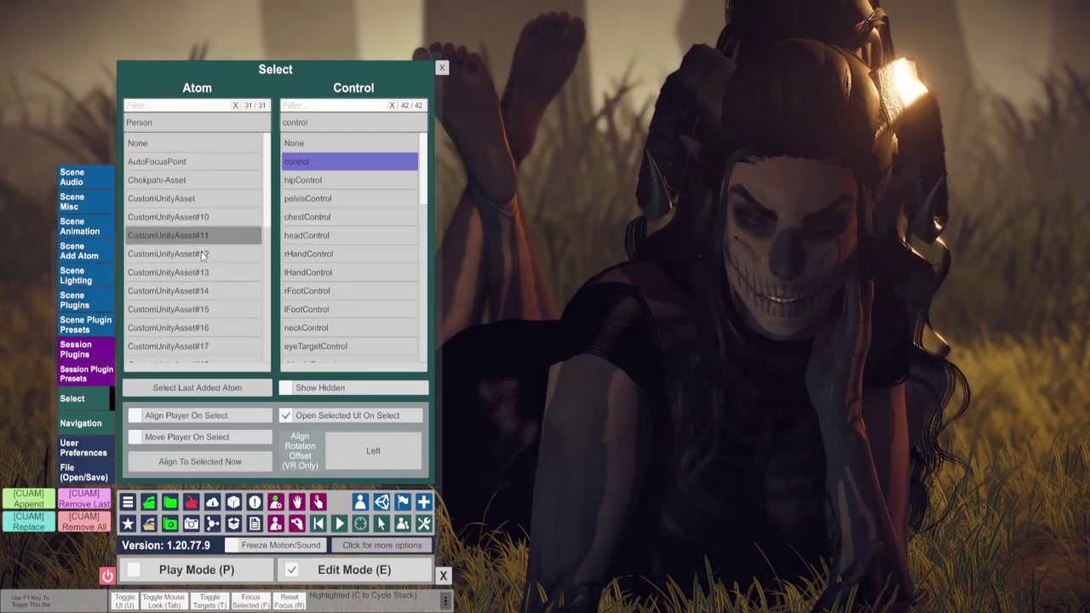
scroll(201, 251, down, 5)
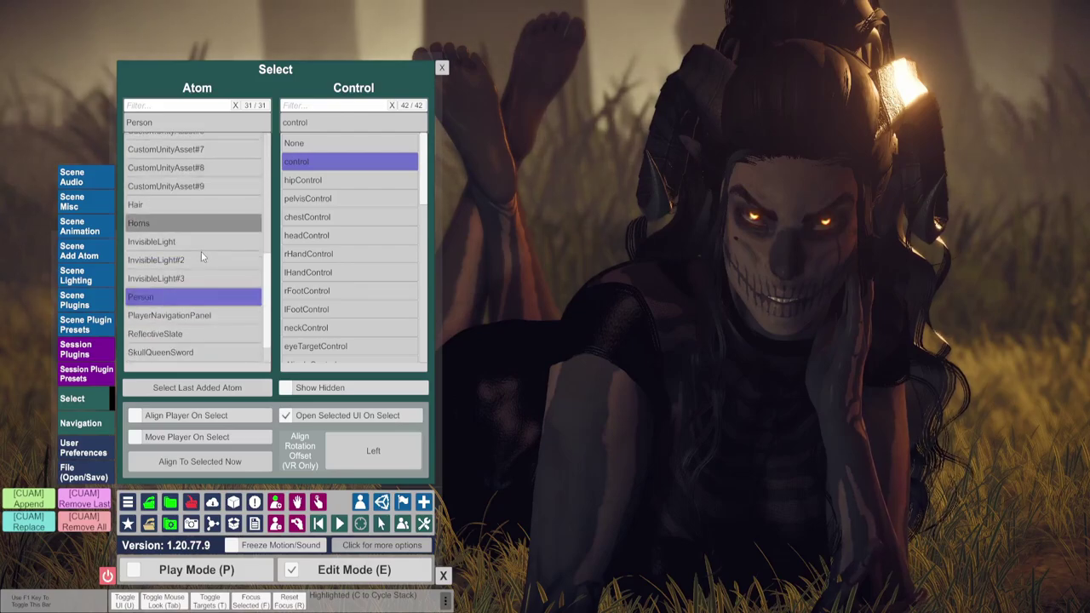
scroll(201, 251, up, 5)
click(160, 170)
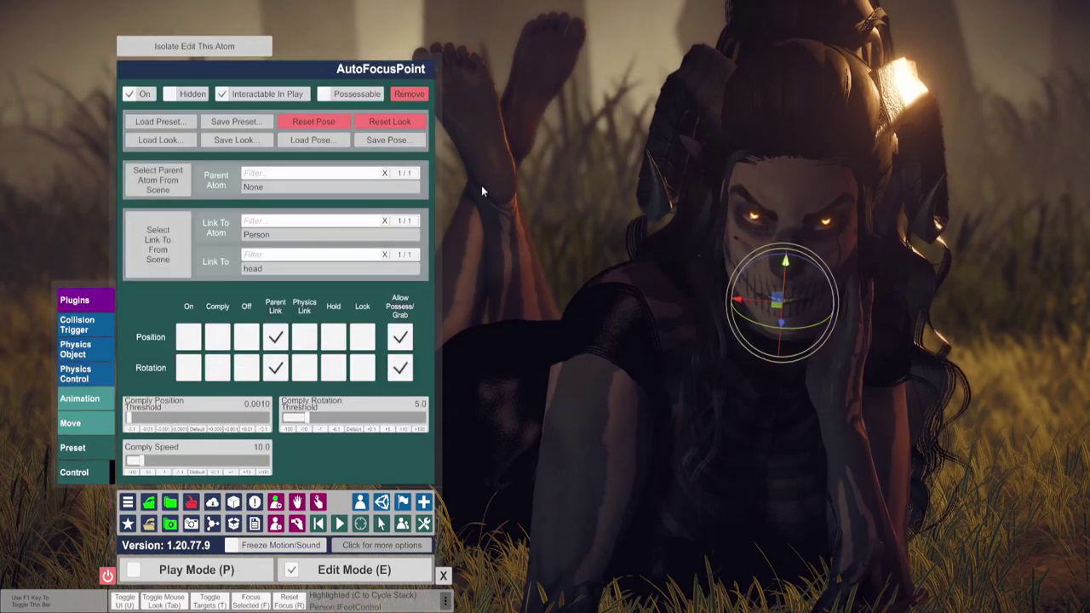
click(110, 301)
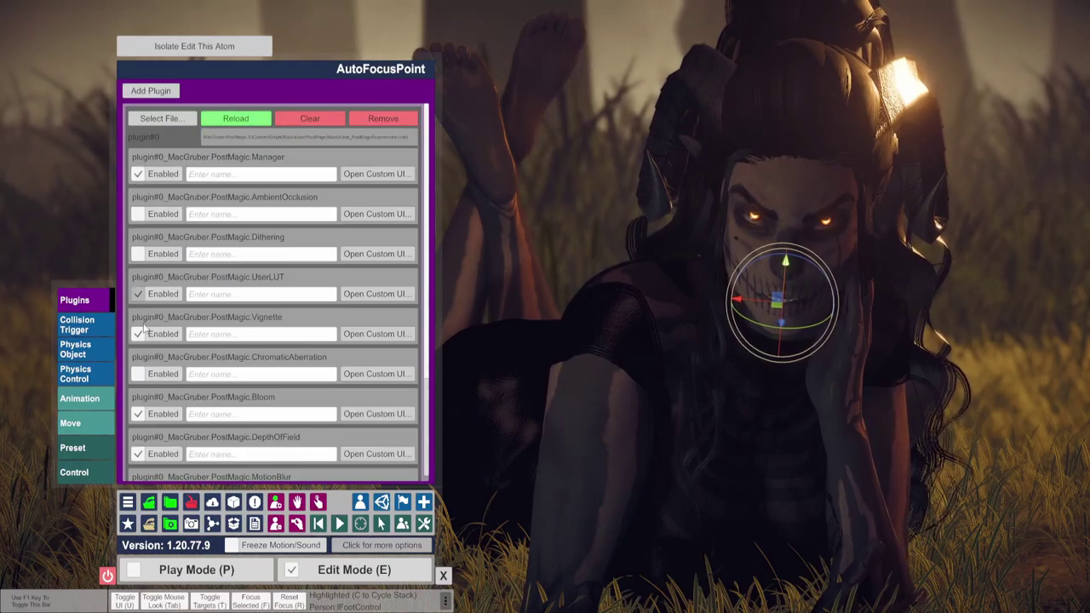
click(364, 415)
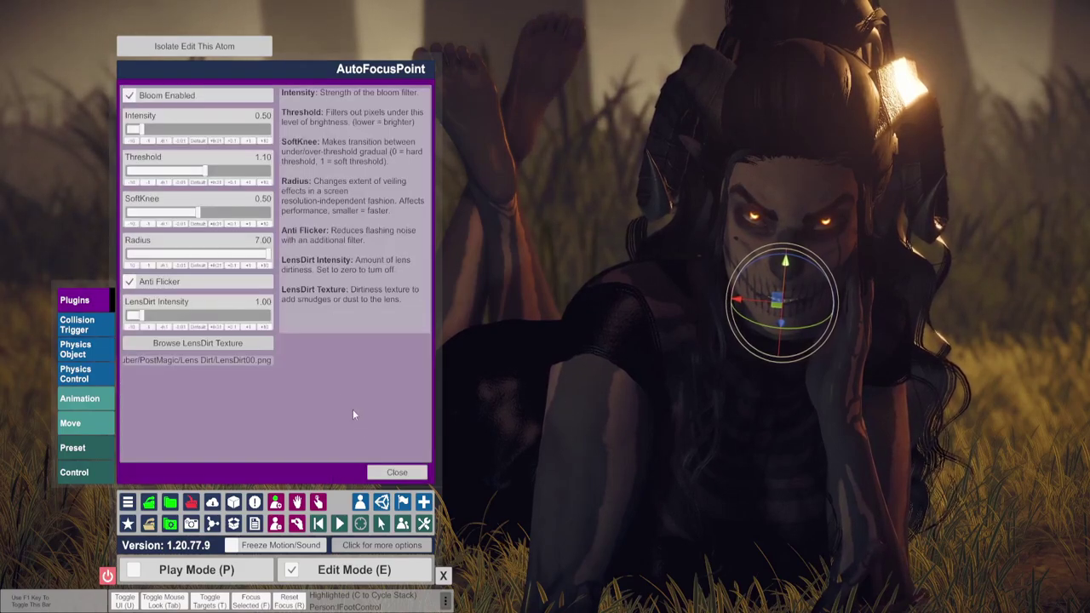
drag(148, 132, 167, 141)
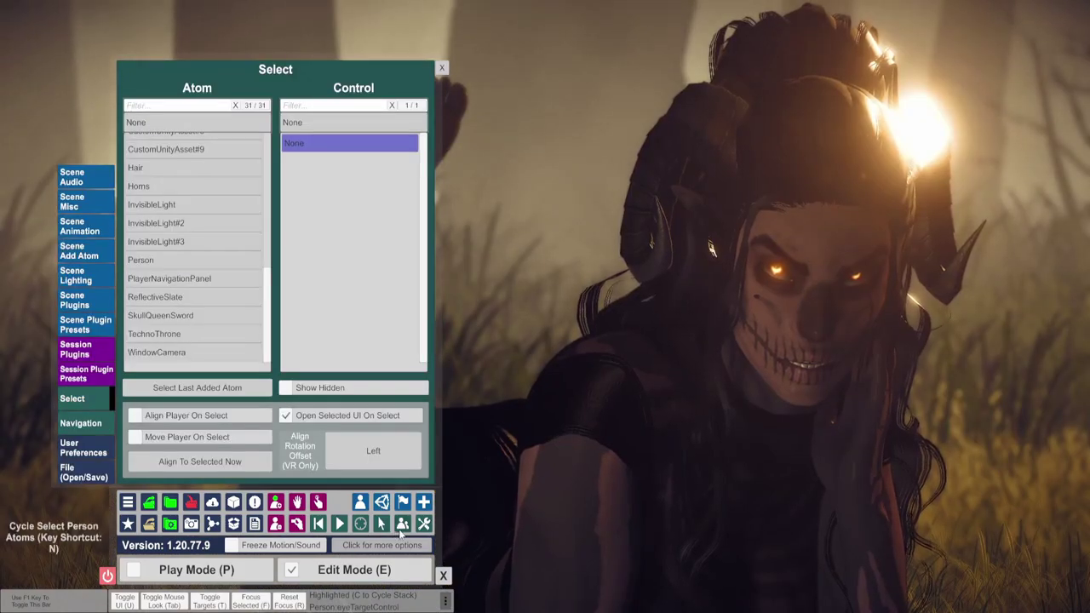
click(402, 523)
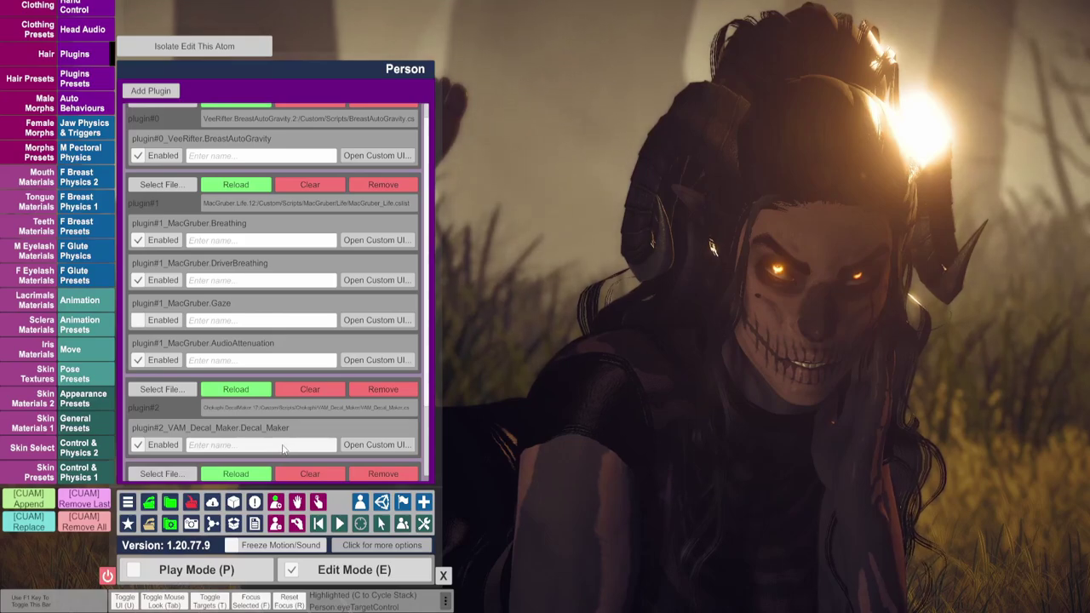
Open the custom UI of the Person's VAM_Decal_Maker plugin
click(354, 445)
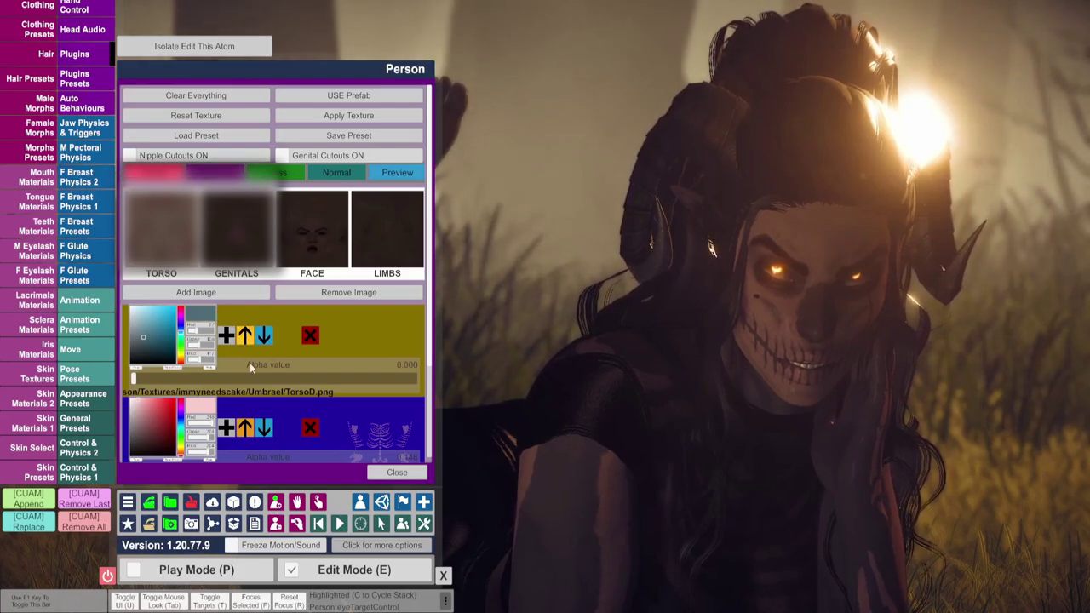
scroll(249, 362, down, 1)
scroll(249, 362, down, 3)
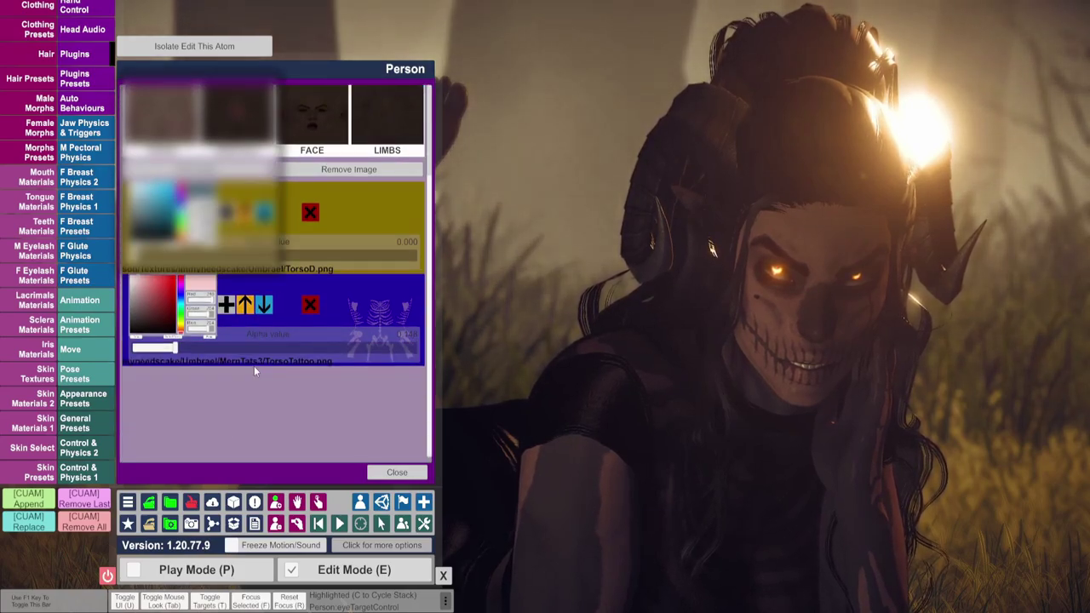
scroll(254, 365, up, 4)
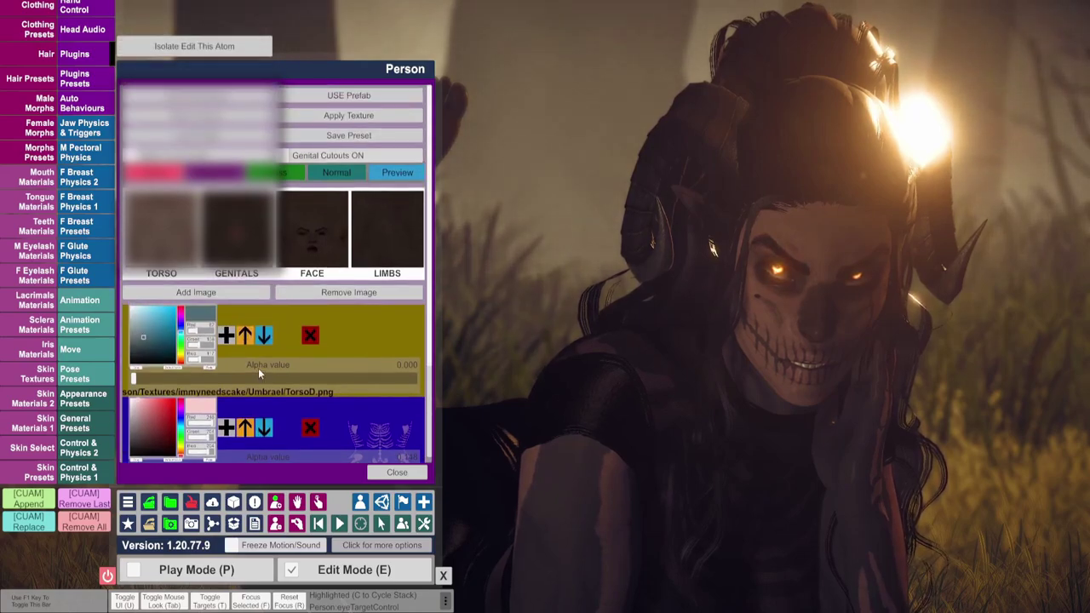
Show the FACE decal layers and review them, e.g. FaceTattoo at alpha 0.148 and brows at 0.869
click(307, 240)
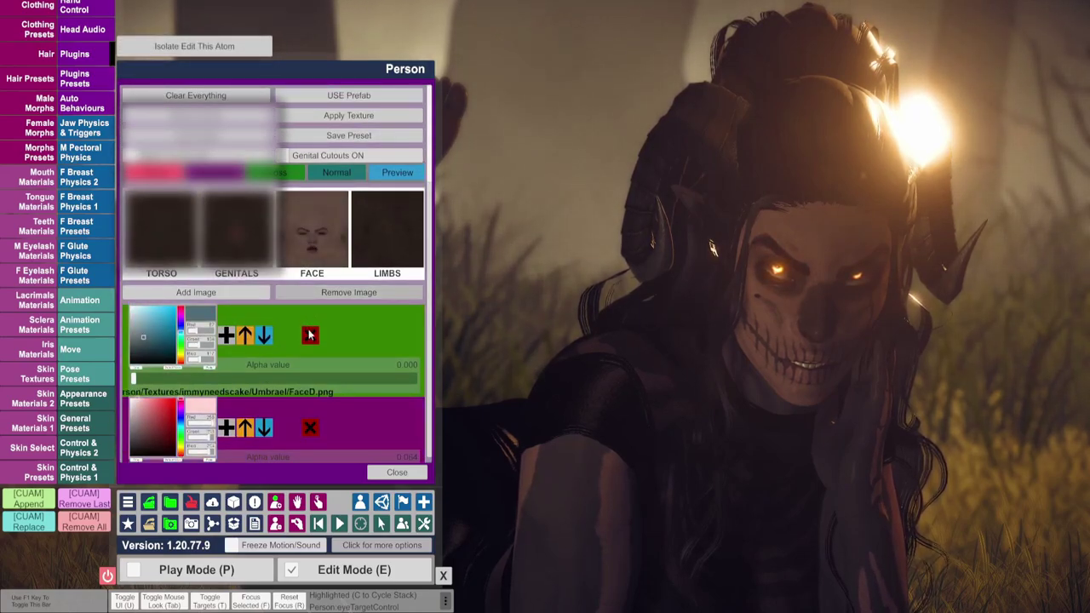
scroll(308, 352, down, 2)
scroll(309, 349, down, 15)
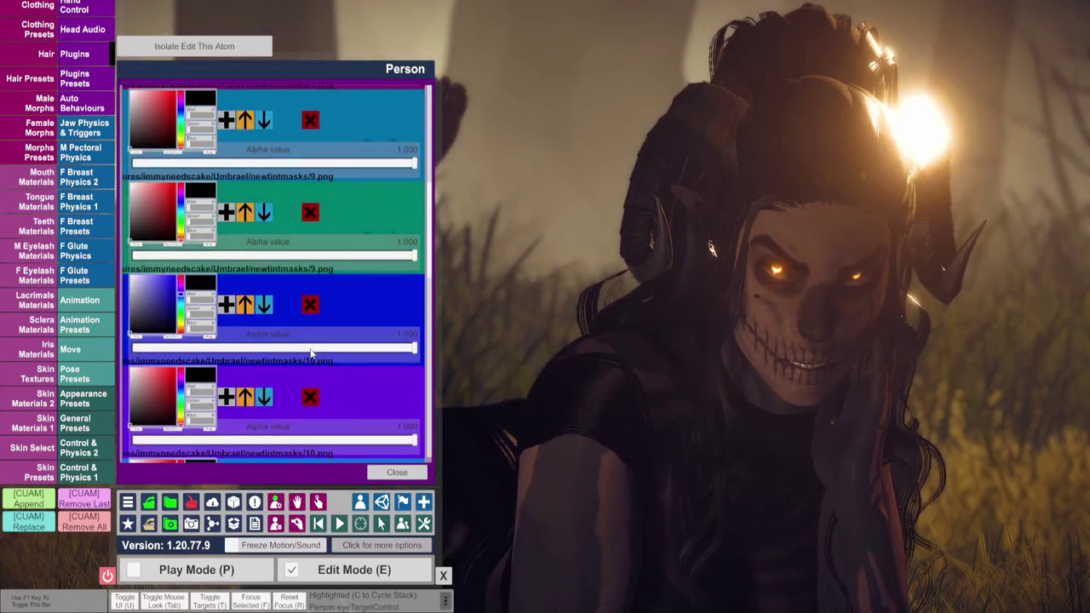
scroll(312, 353, down, 2)
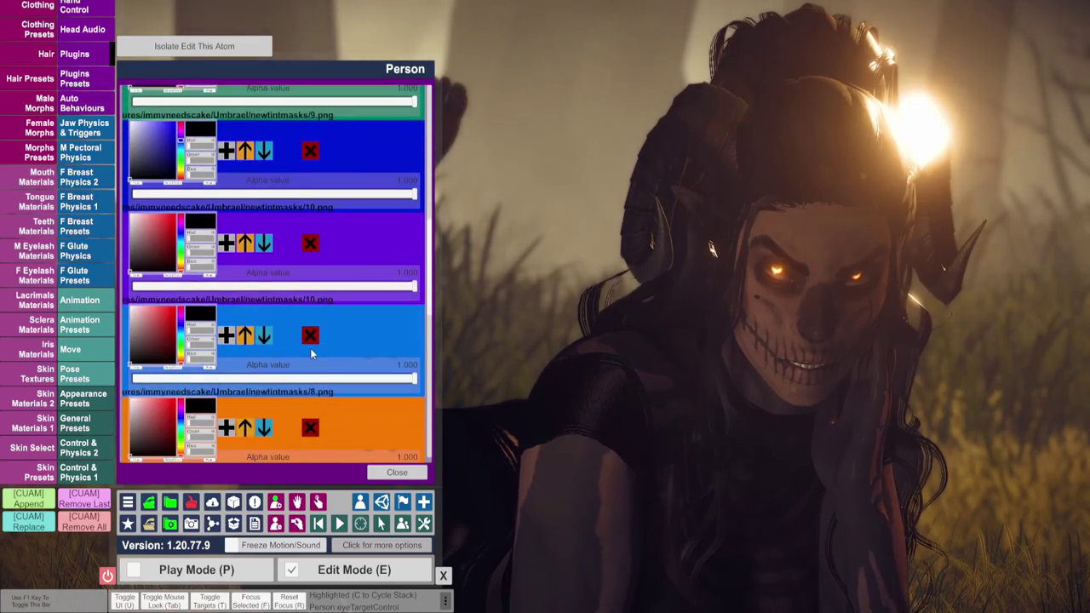
scroll(310, 347, down, 6)
scroll(310, 349, down, 9)
scroll(312, 352, down, 3)
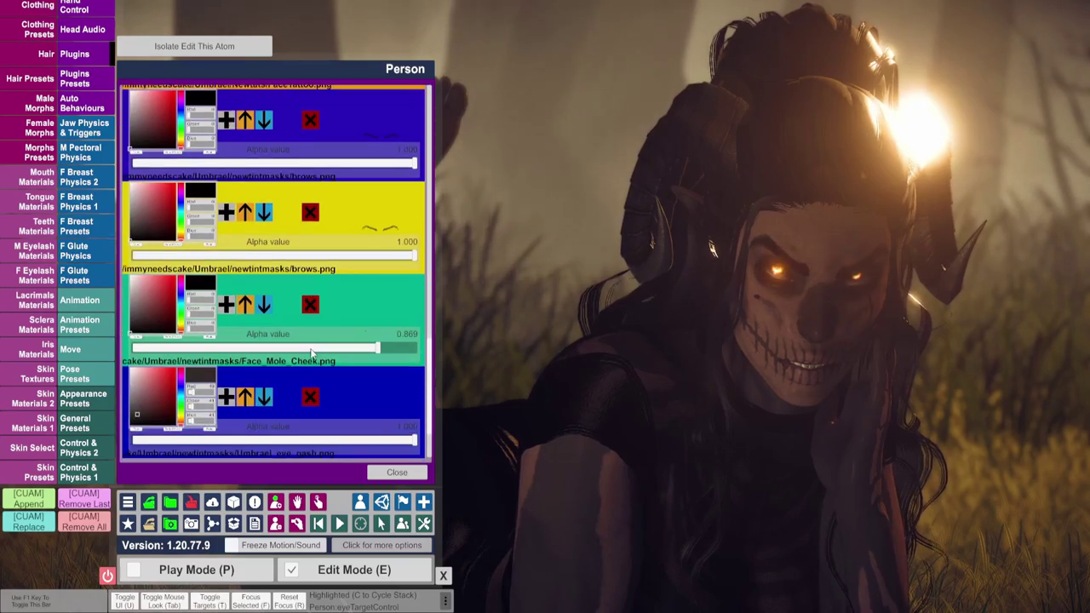
scroll(312, 352, up, 5)
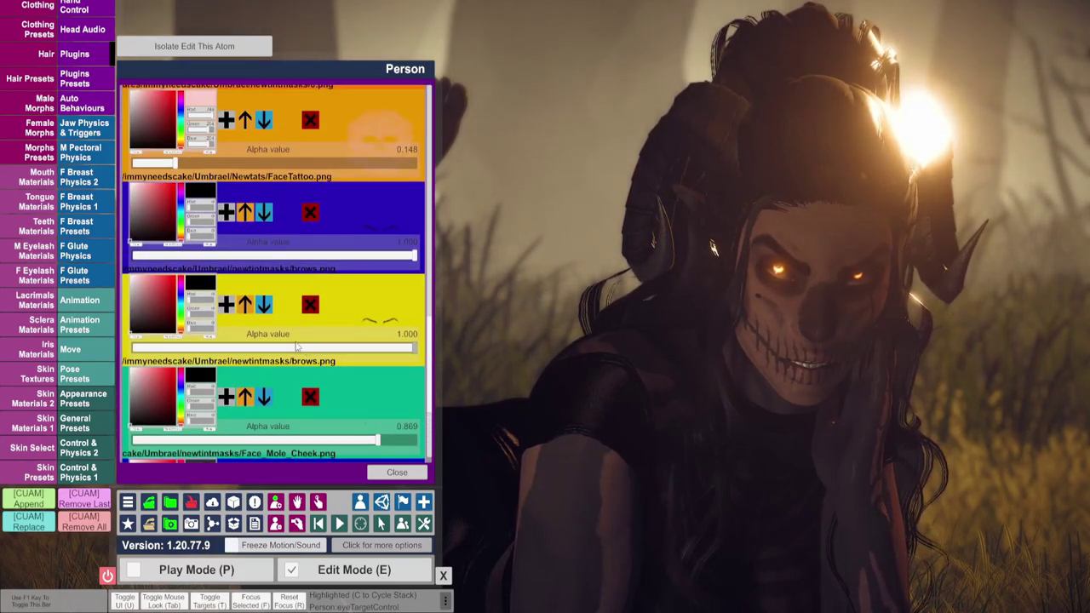
scroll(293, 335, up, 2)
scroll(304, 318, up, 3)
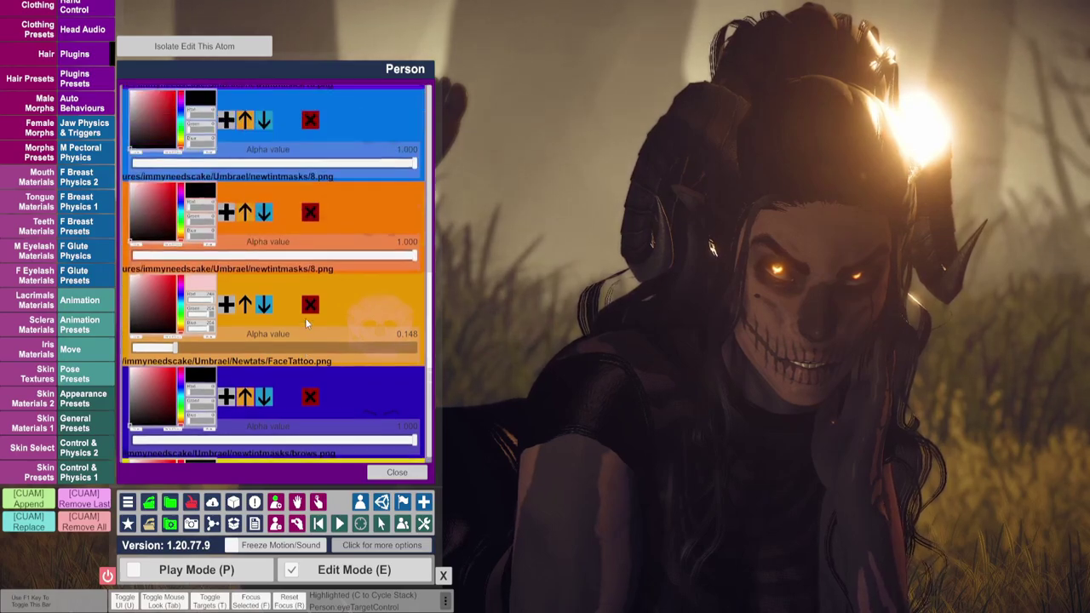
scroll(305, 318, up, 10)
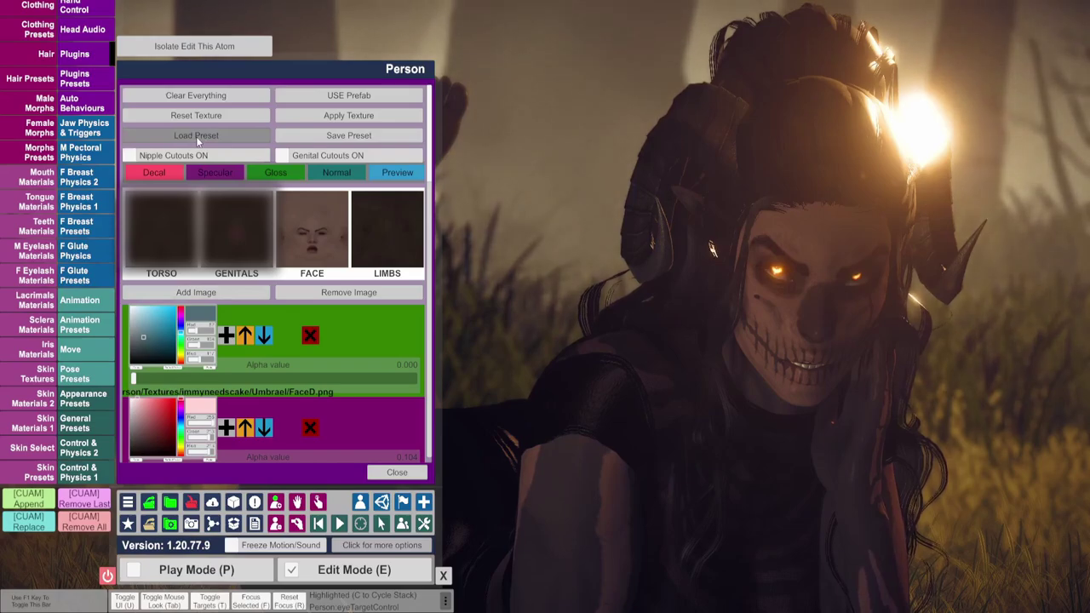
Load the Umbrael2 decal preset from the Umbrael package and apply its textures to the skin
click(196, 136)
click(47, 204)
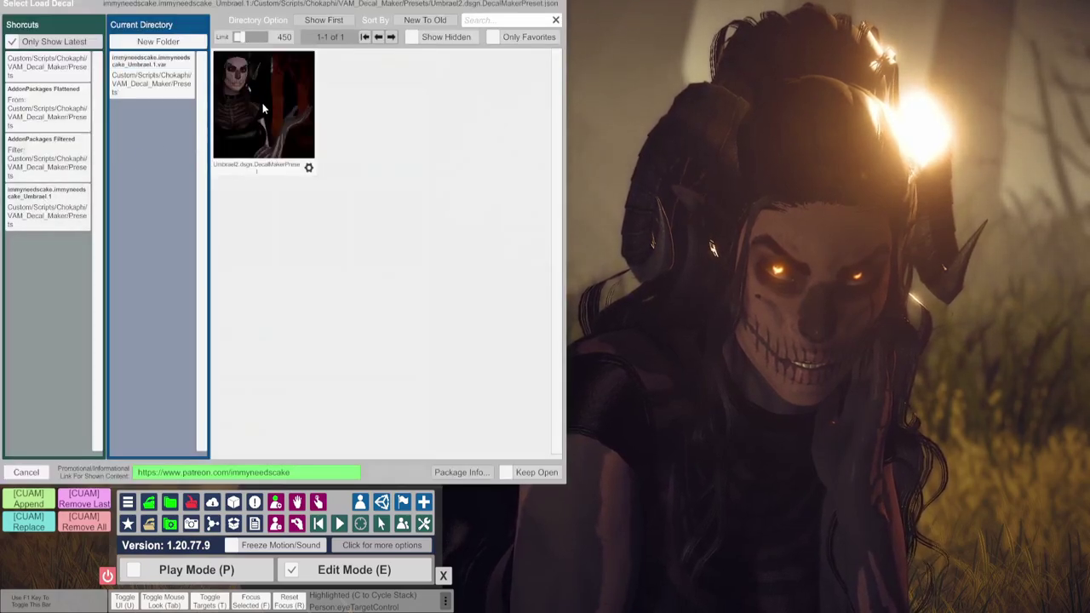
click(262, 103)
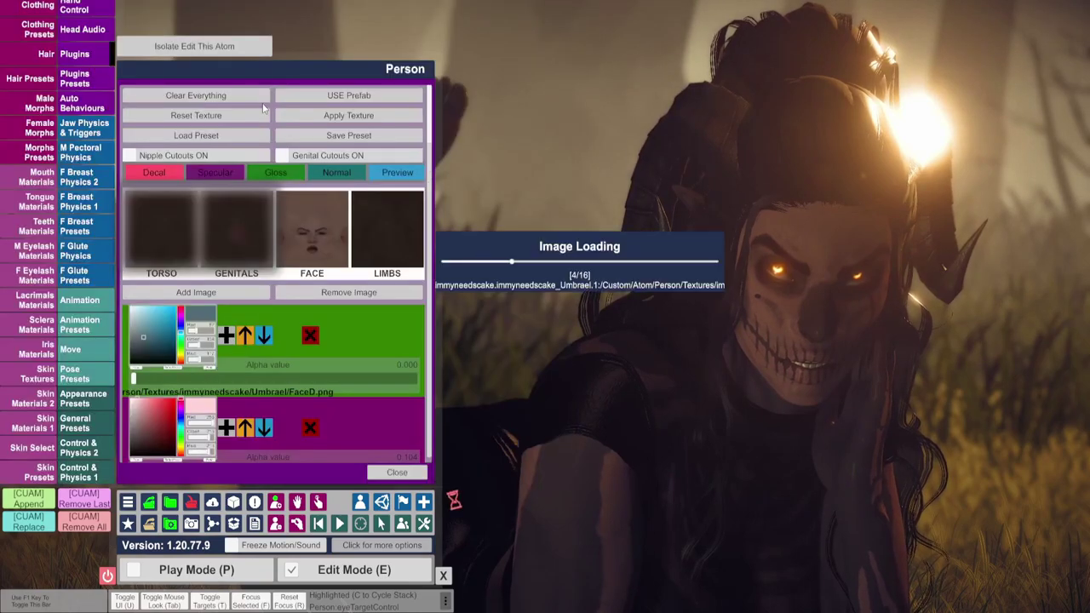
click(340, 116)
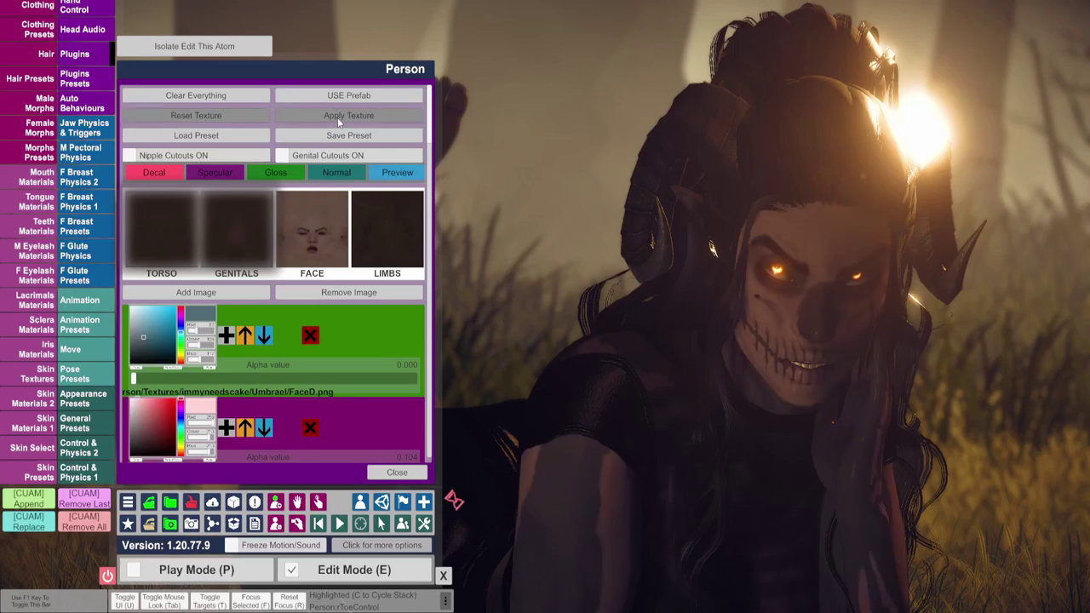